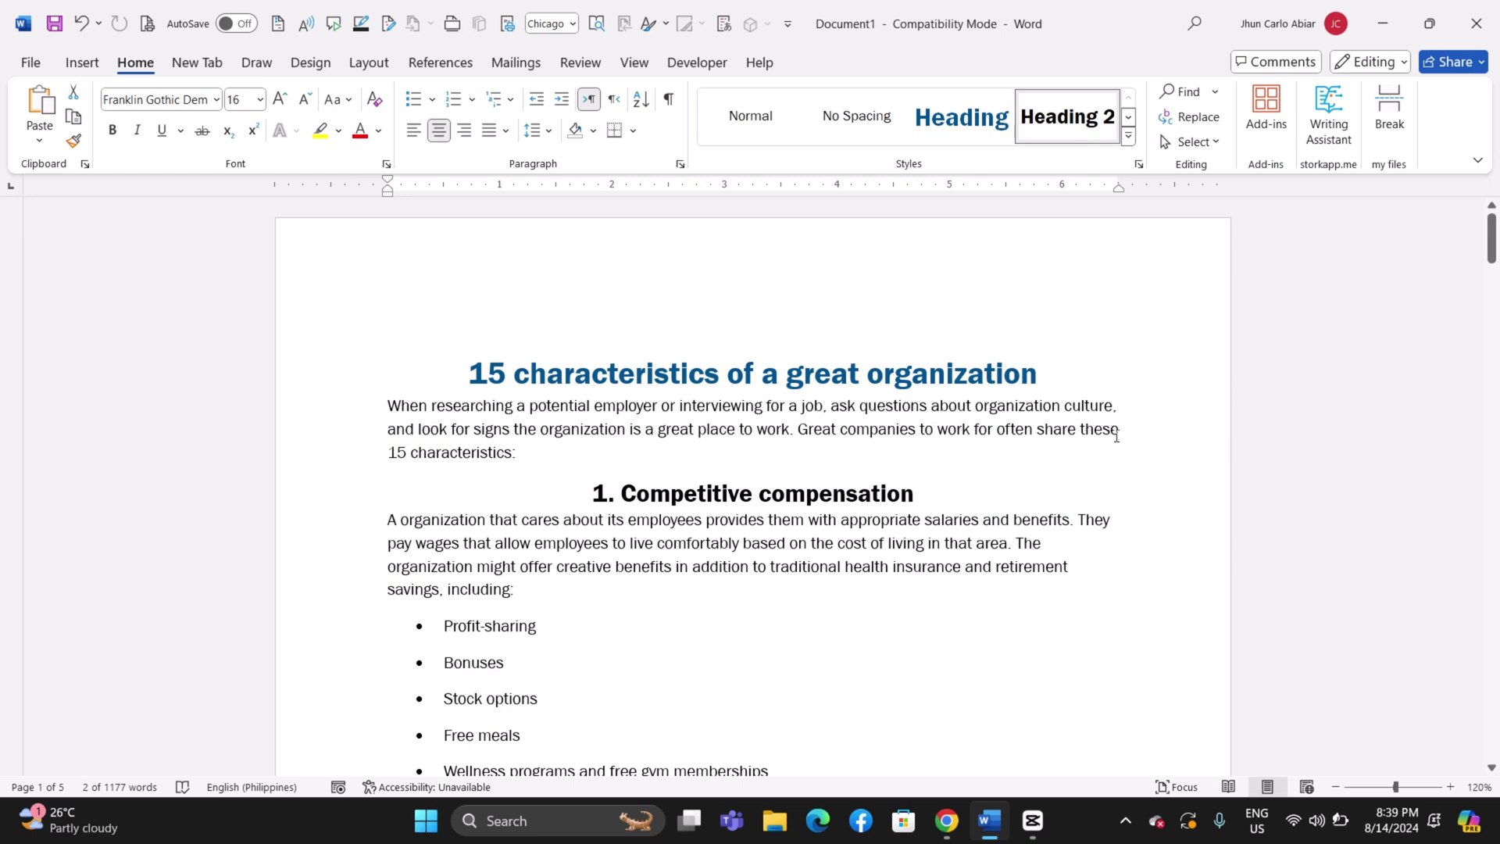
Step: Scroll through the document and place the insertion point after the intro paragraph
scroll(1154, 484, "down", 10)
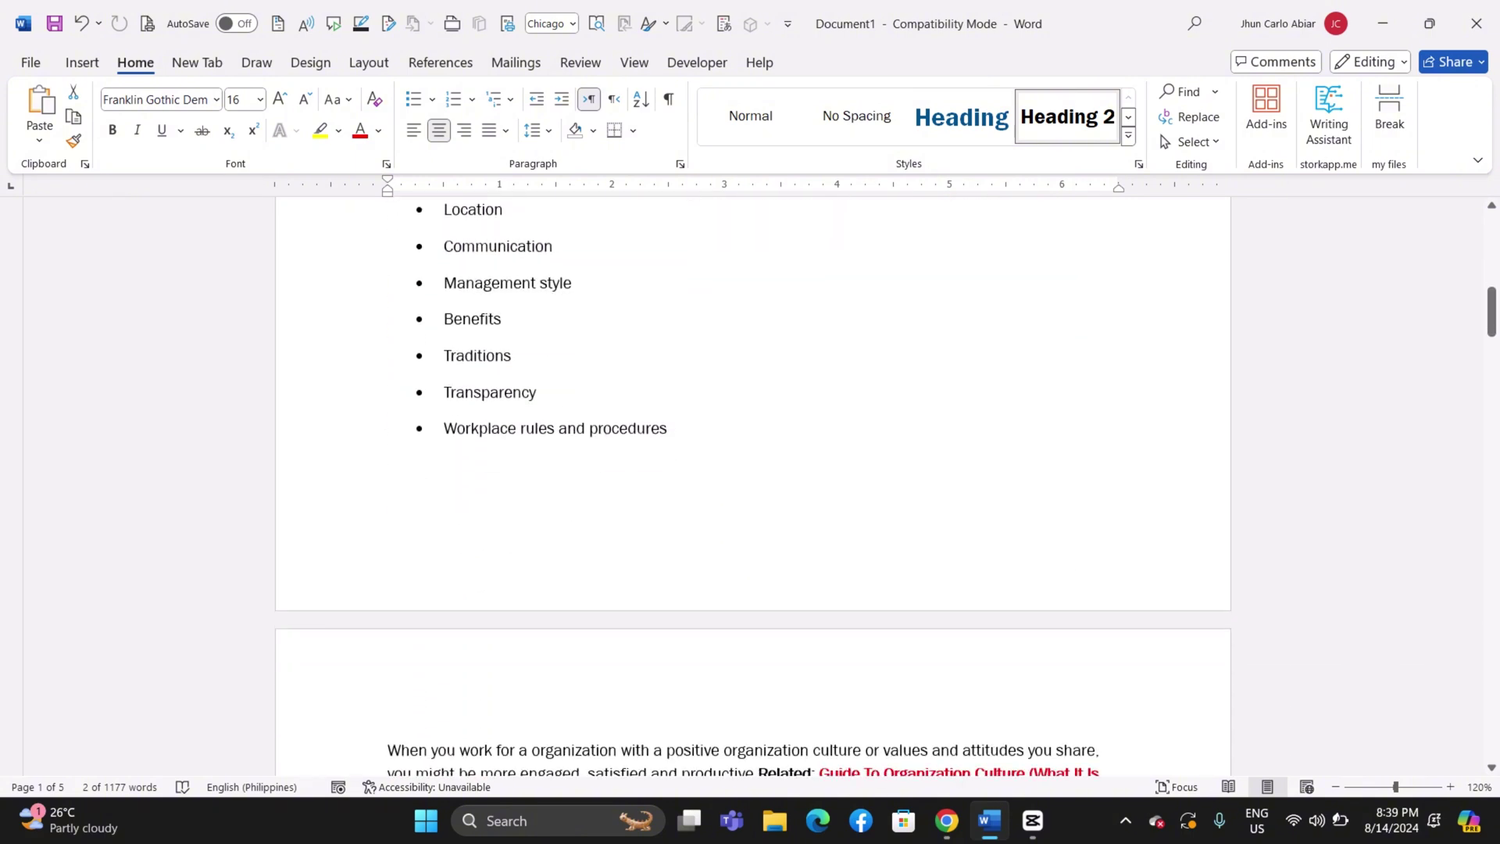
scroll(949, 513, "down", 4)
scroll(949, 513, "down", 4)
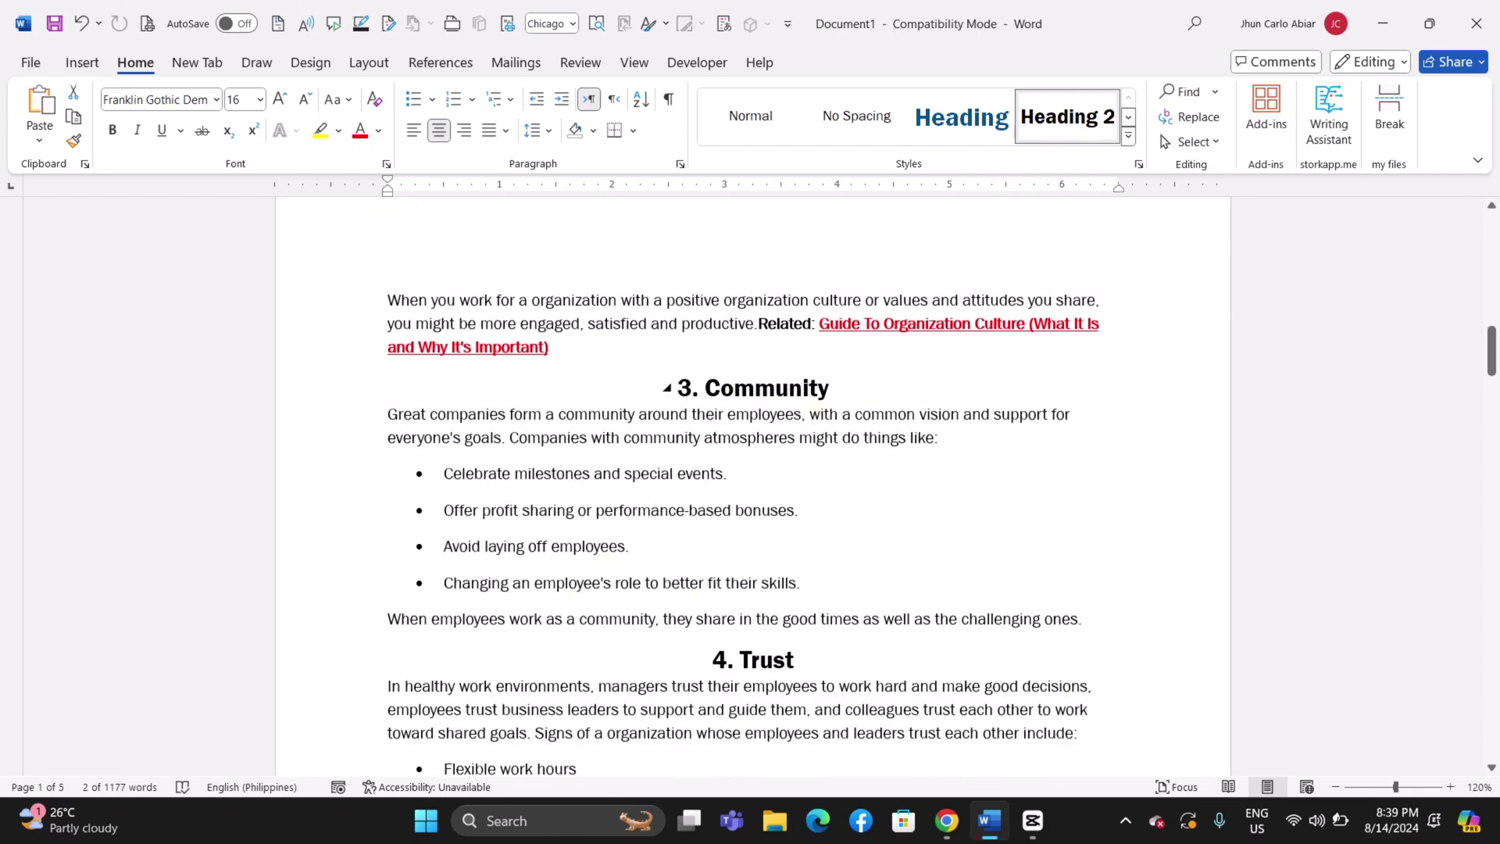
scroll(799, 394, "up", 15)
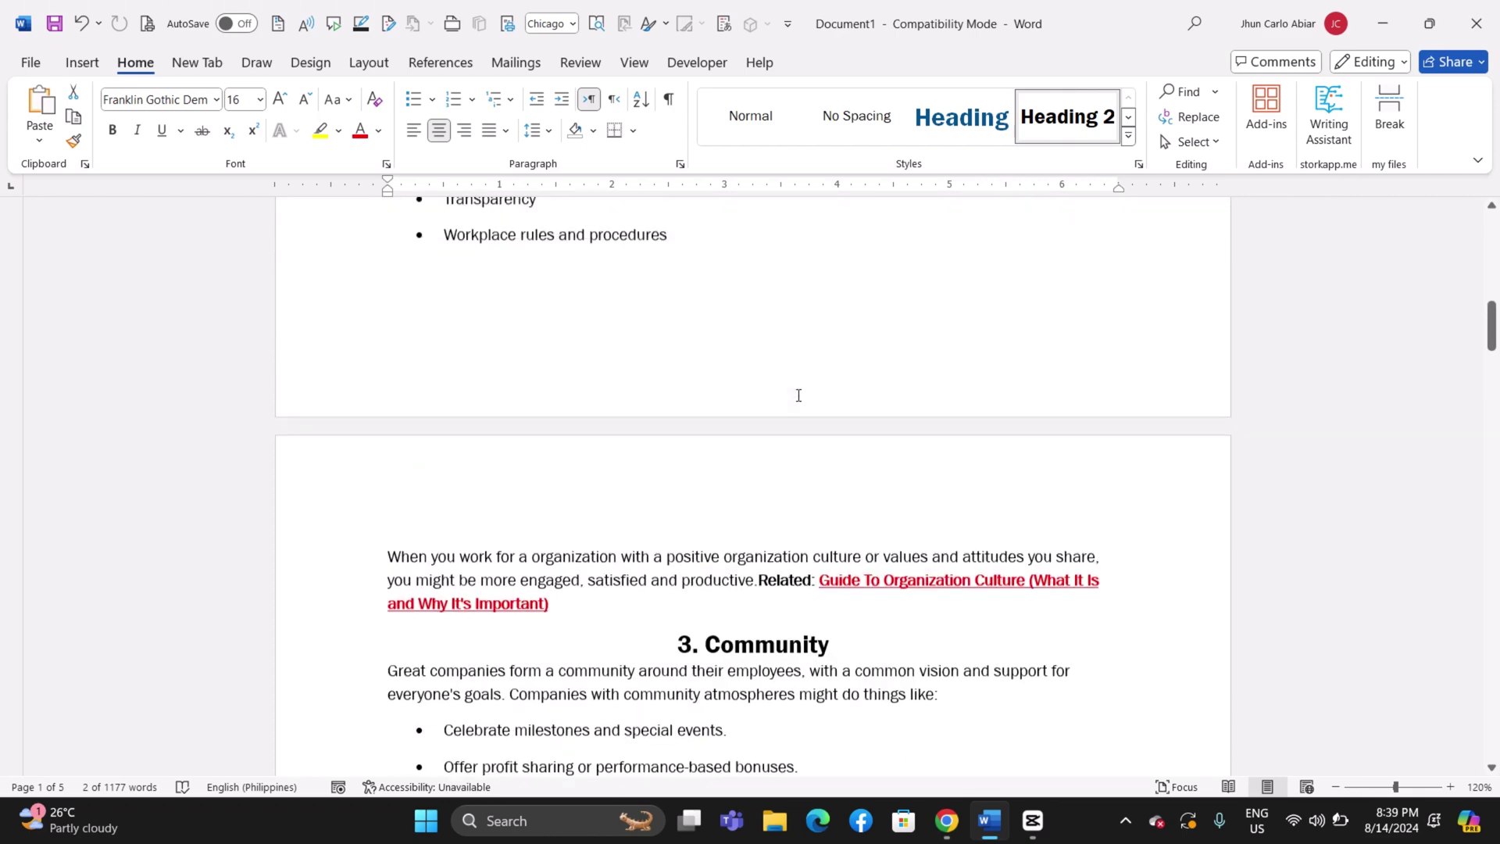
scroll(799, 394, "up", 2)
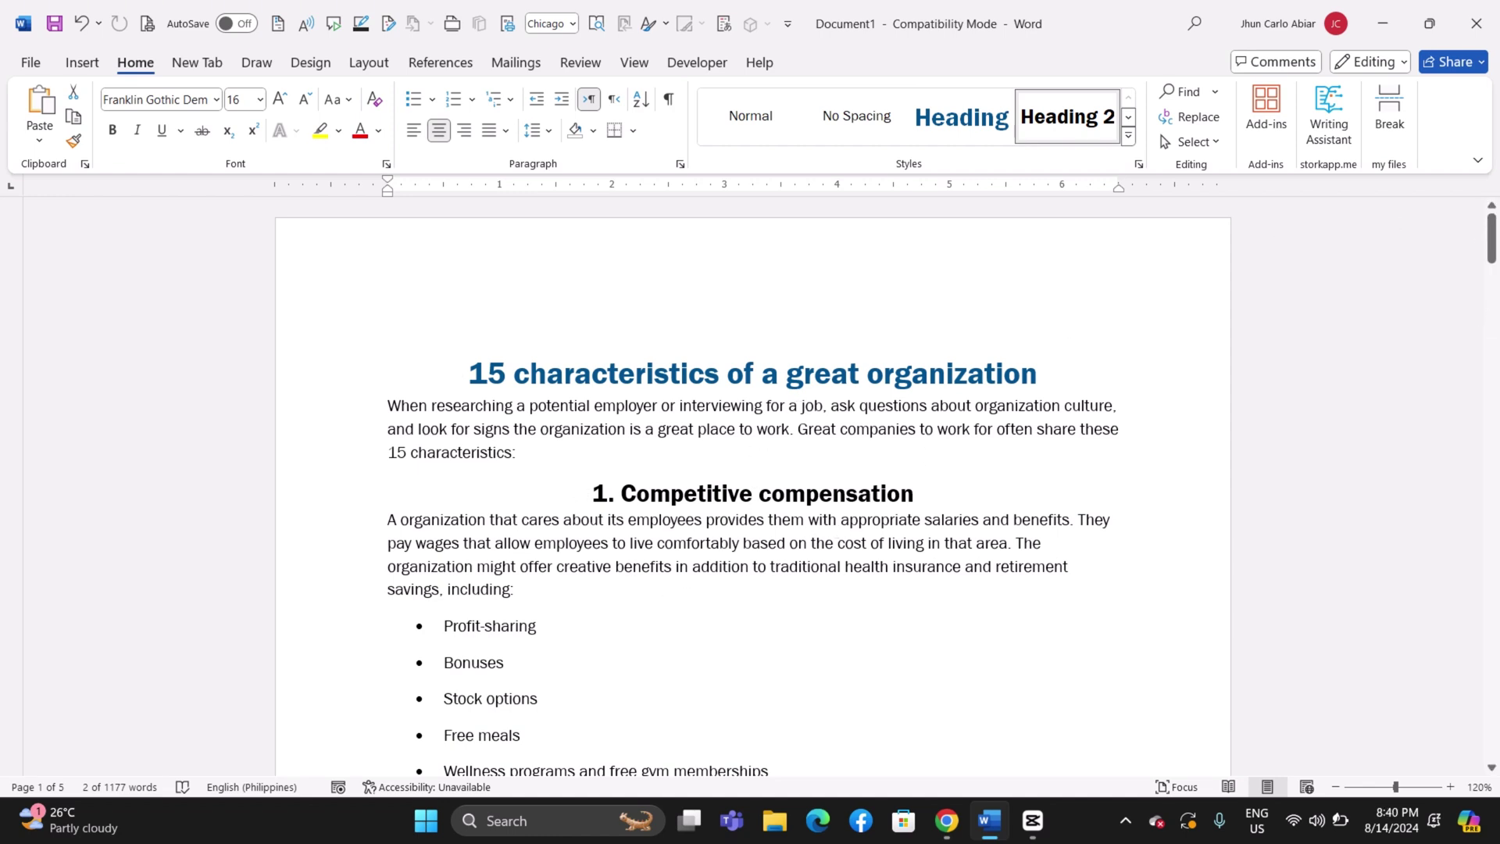
left_click(556, 457)
scroll(556, 468, "down", 1)
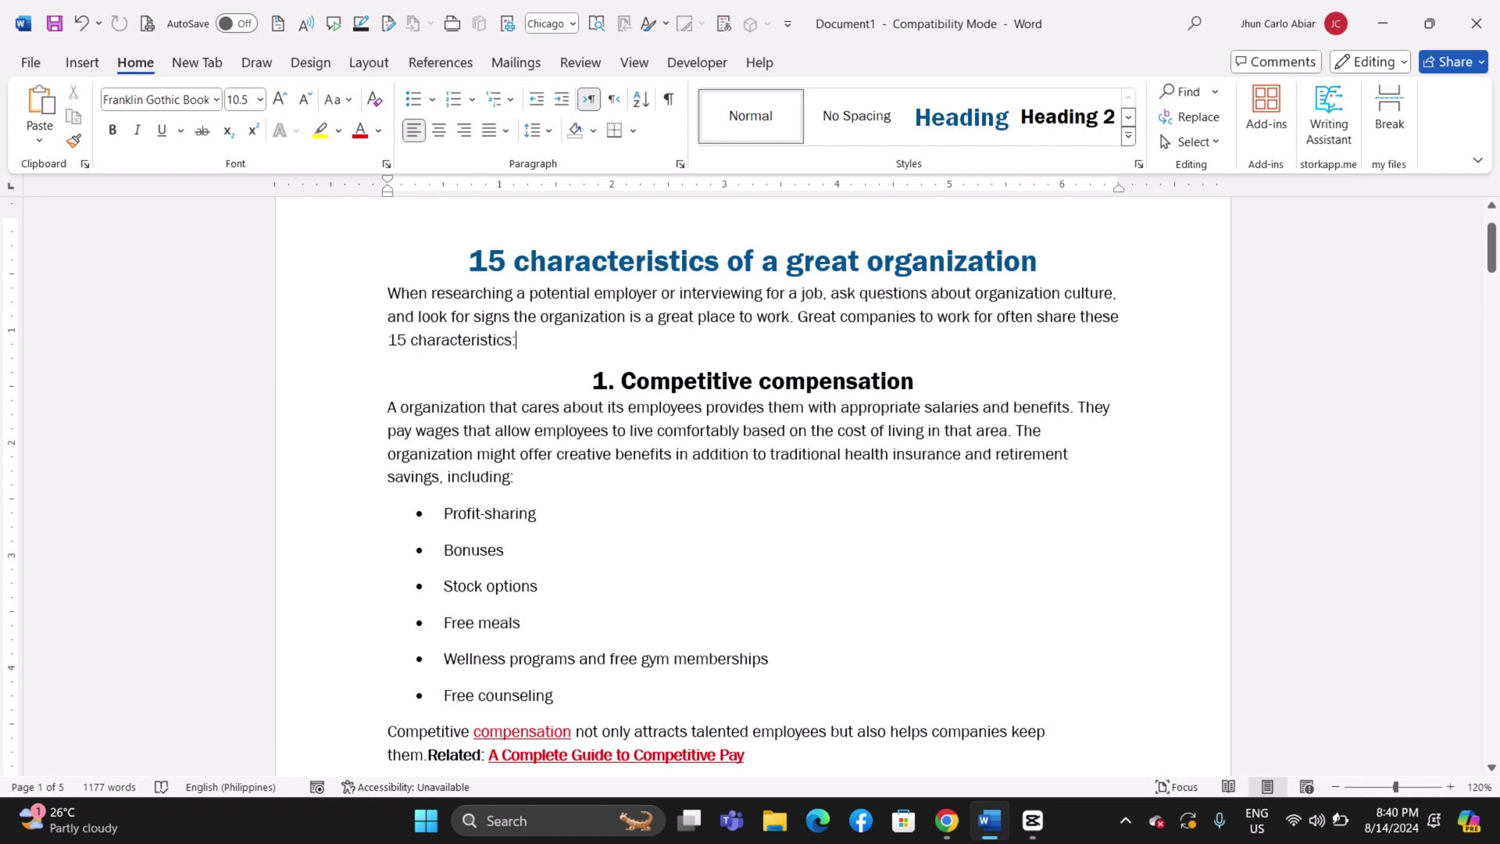
Step: Return to the top of the document and turn on the Navigation Pane from the View tab
key("ctrl+Home")
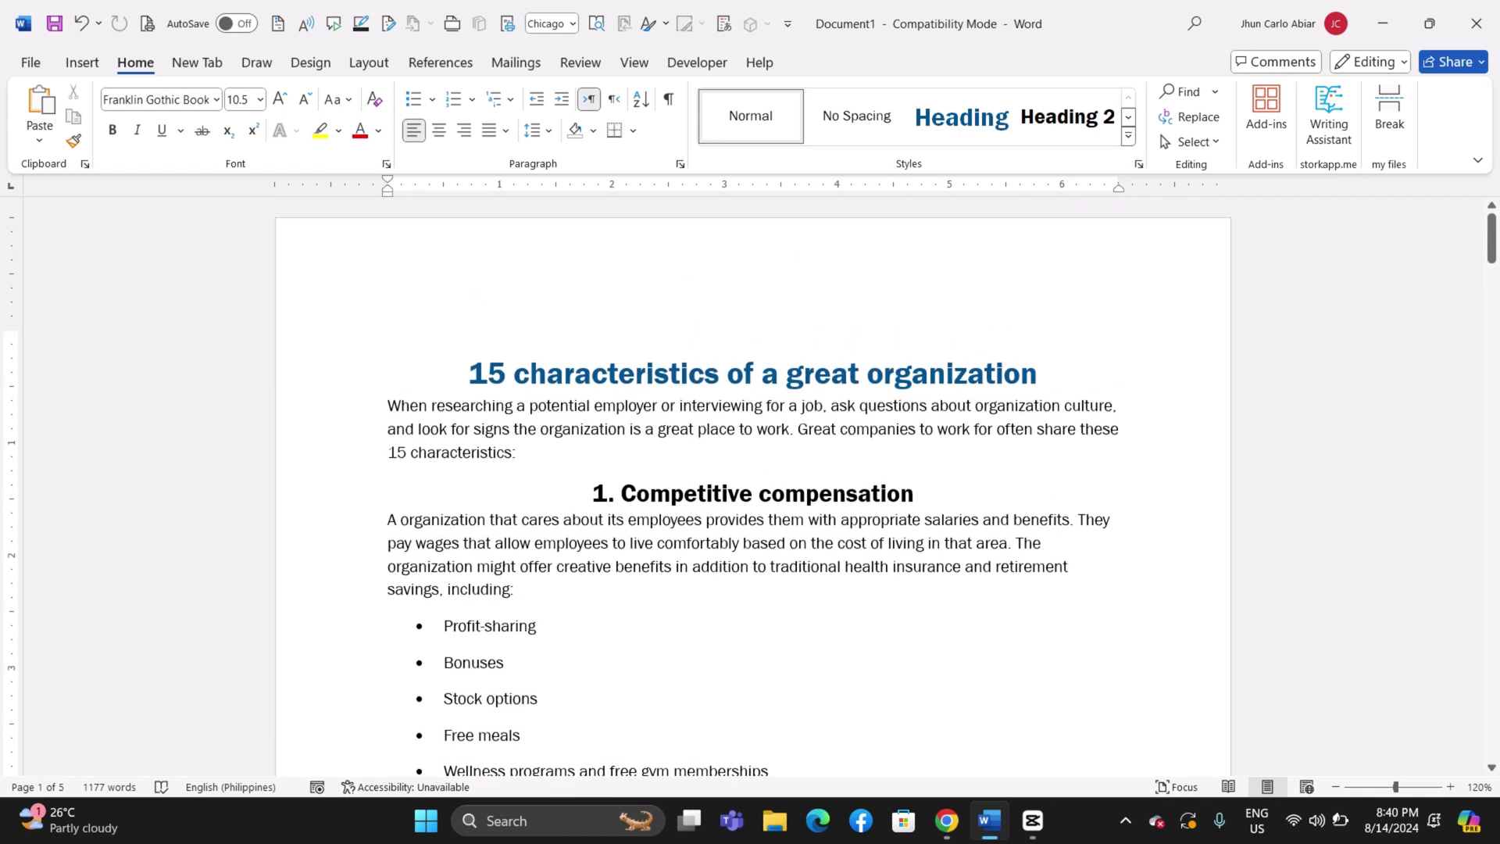
scroll(752, 484, "down", 1)
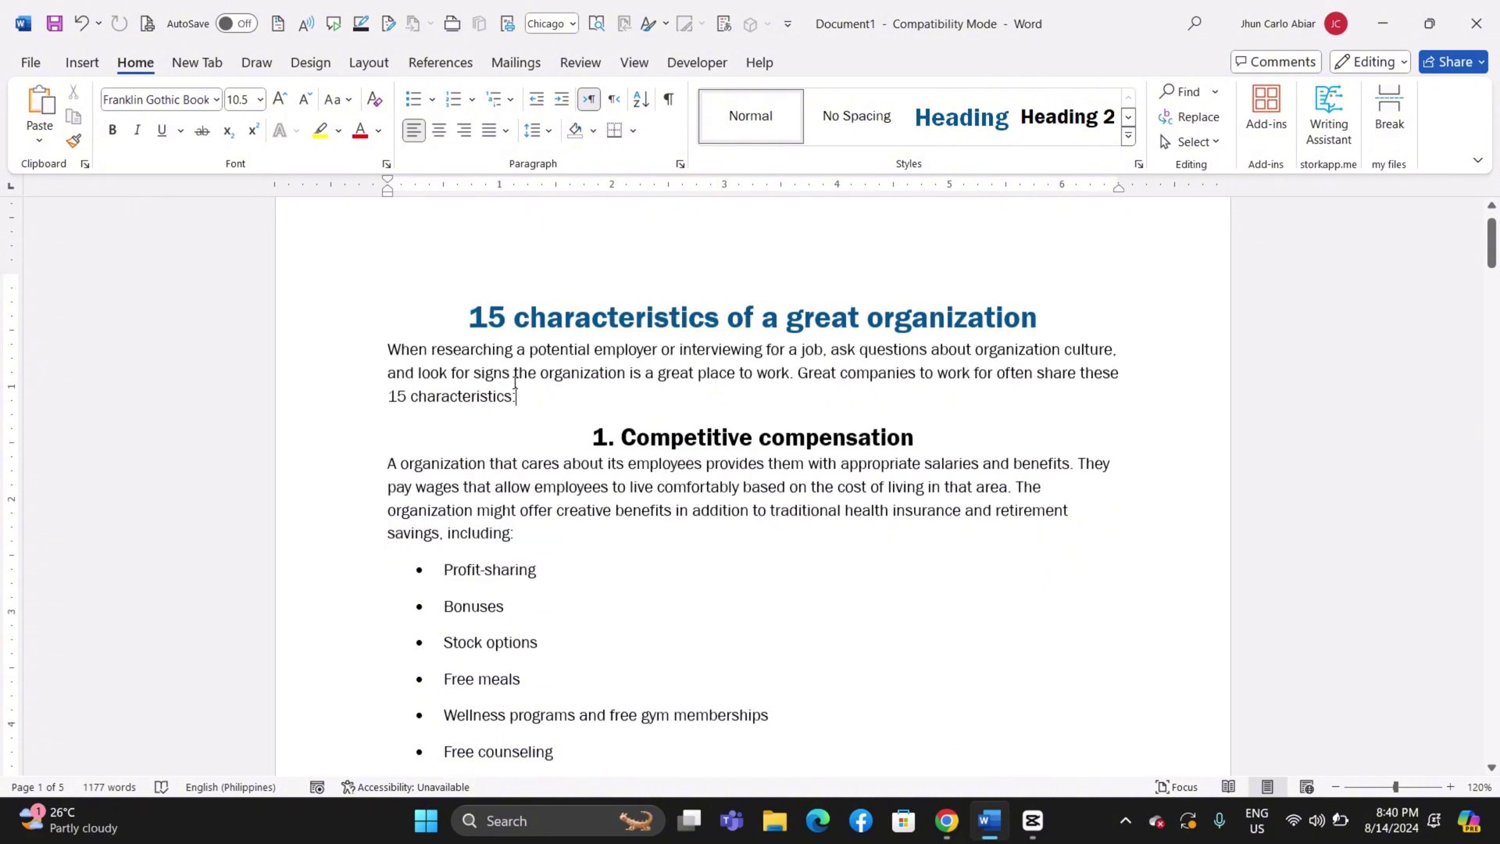
left_click(632, 66)
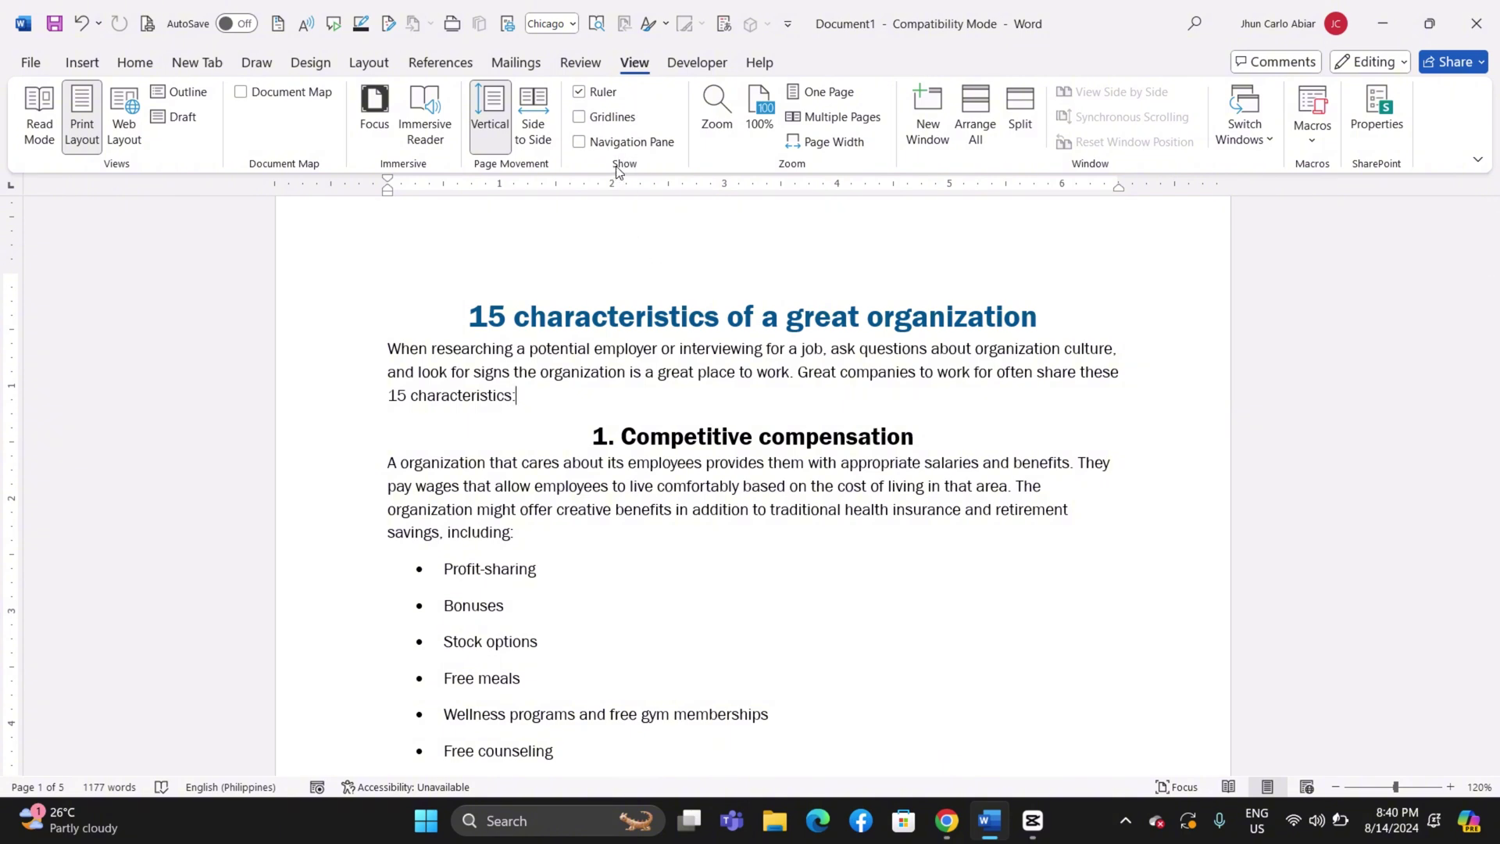
left_click(580, 144)
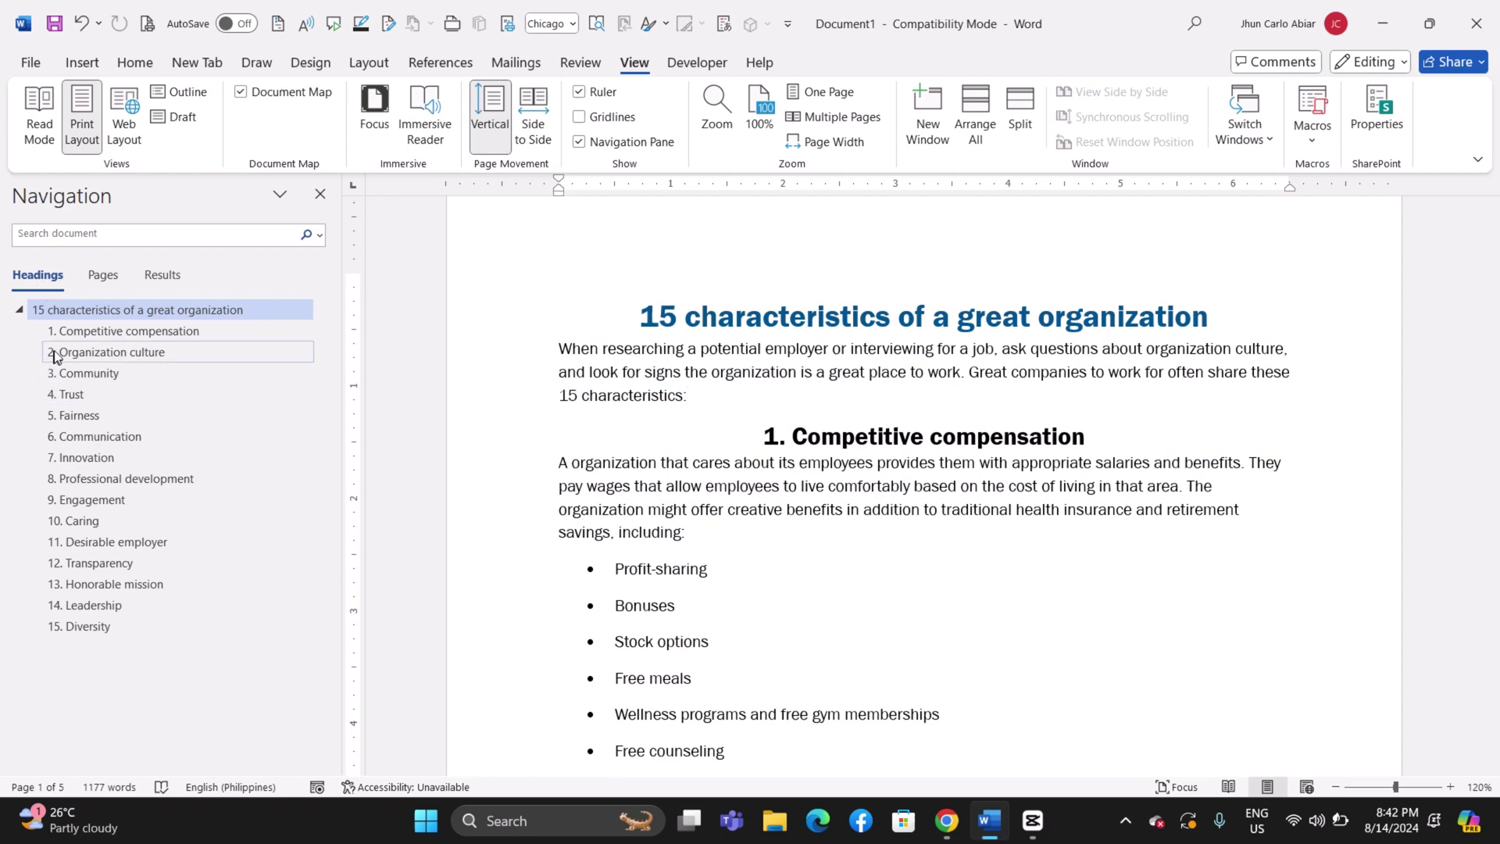
Step: Collapse and re-expand the title, visit Organization culture, Community, Competitive compensation, then return to the title
left_click(19, 310)
left_click(20, 310)
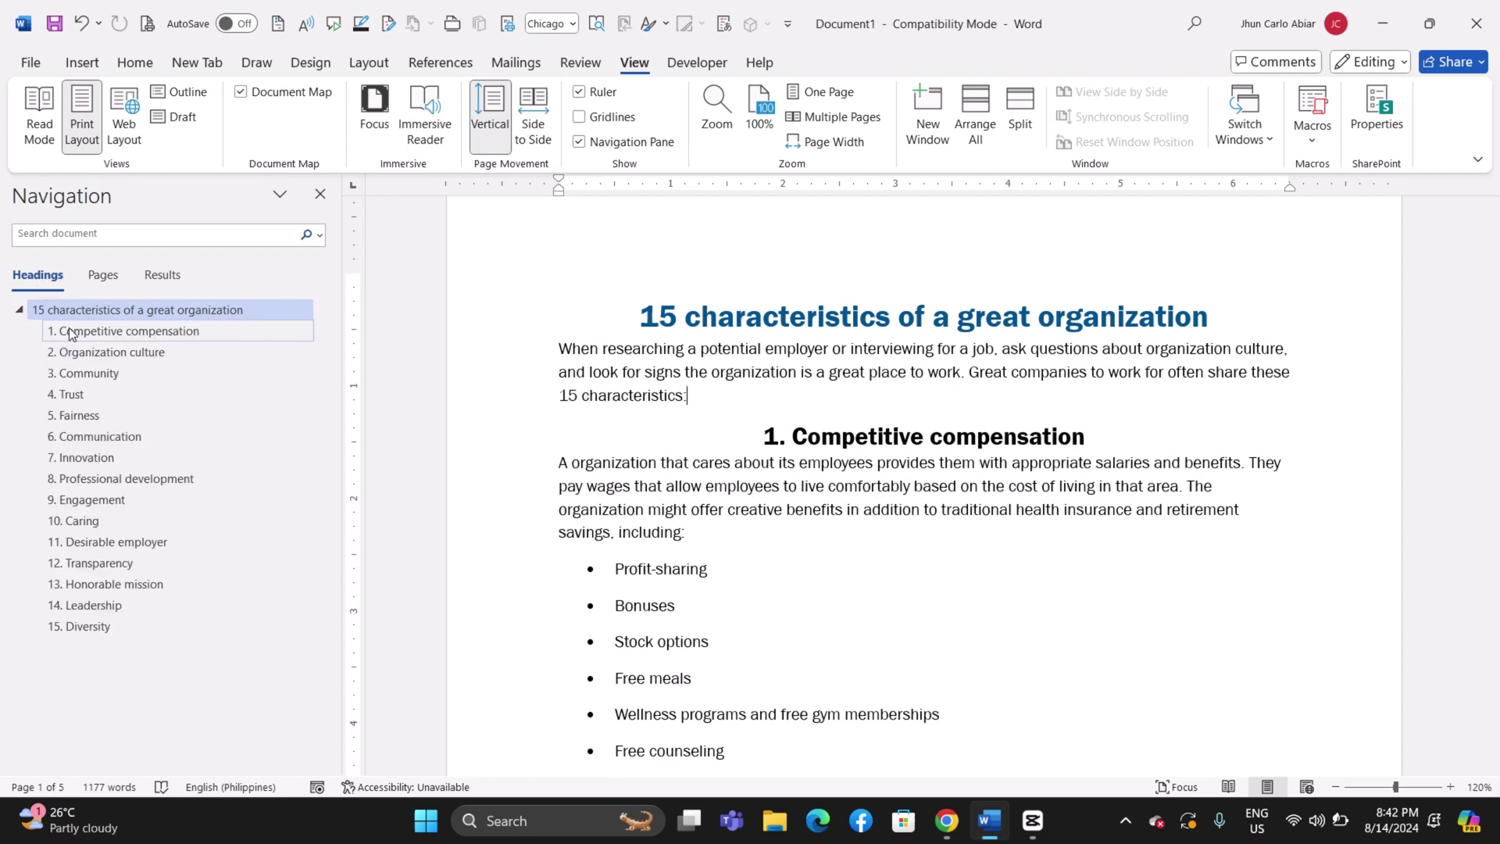
left_click(84, 352)
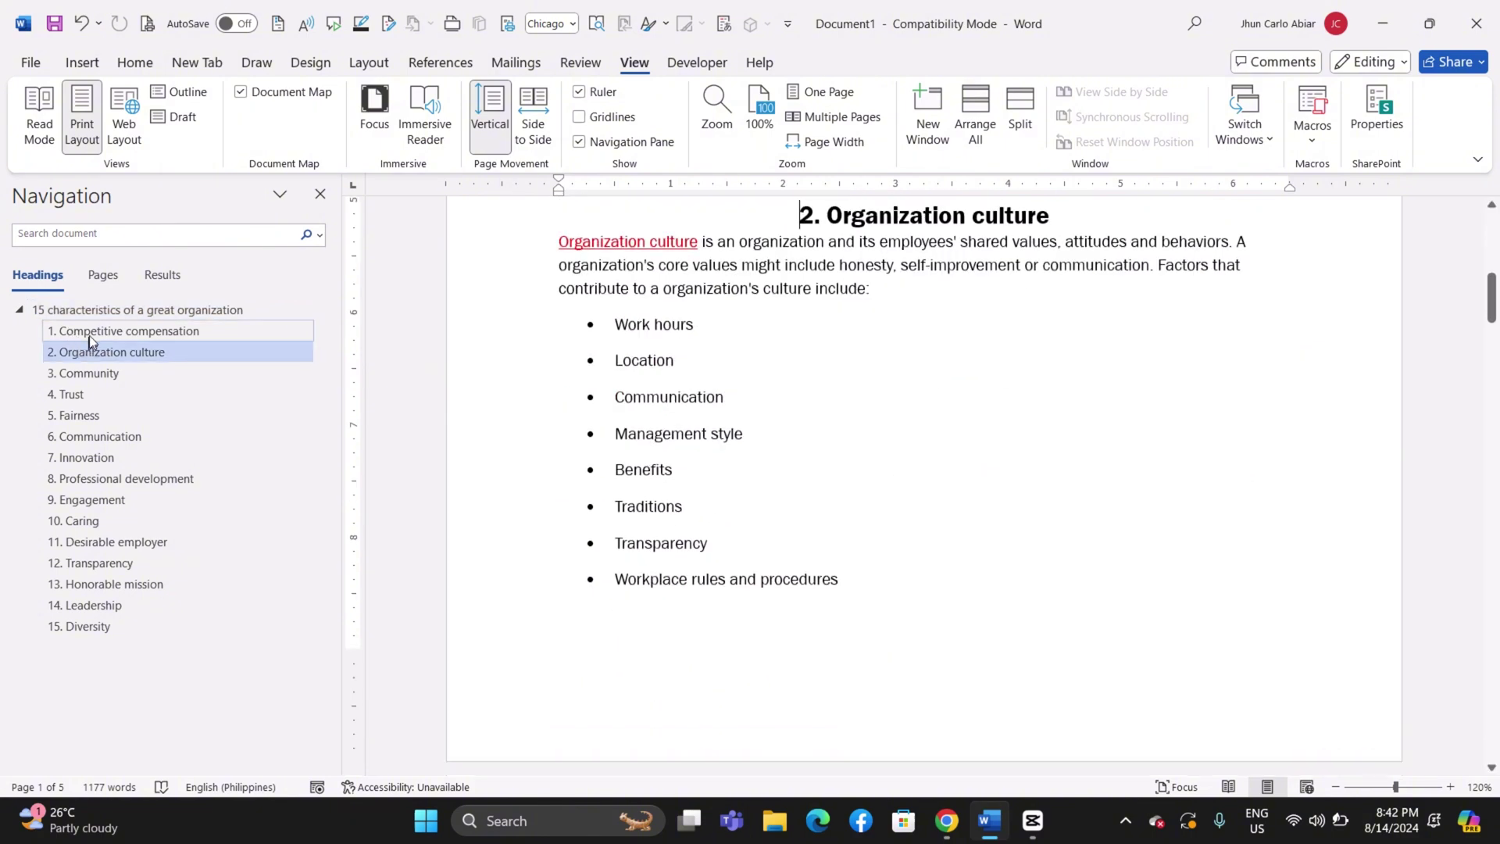
left_click(108, 373)
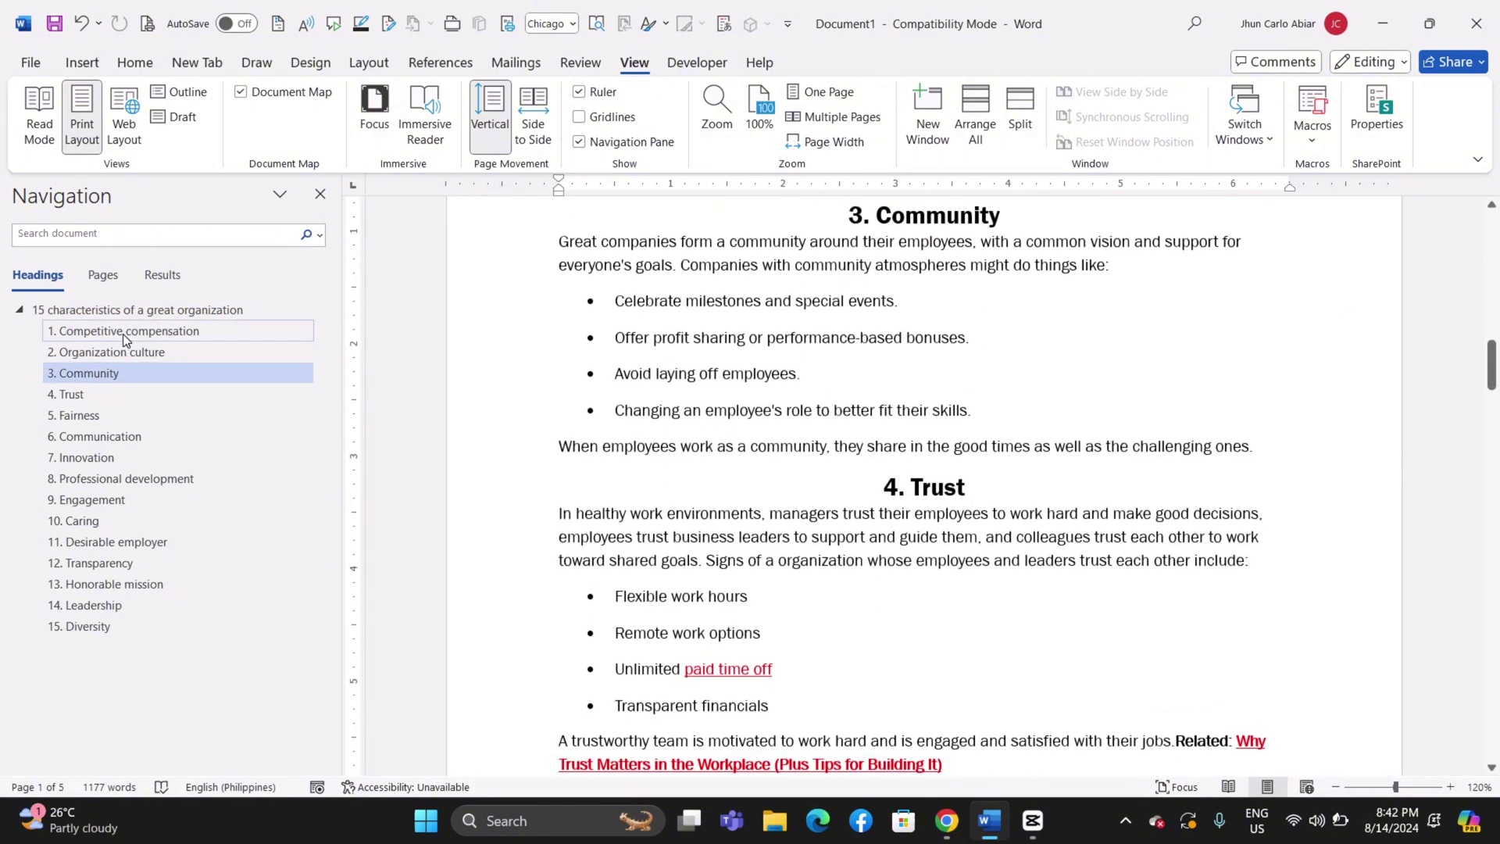
left_click(123, 334)
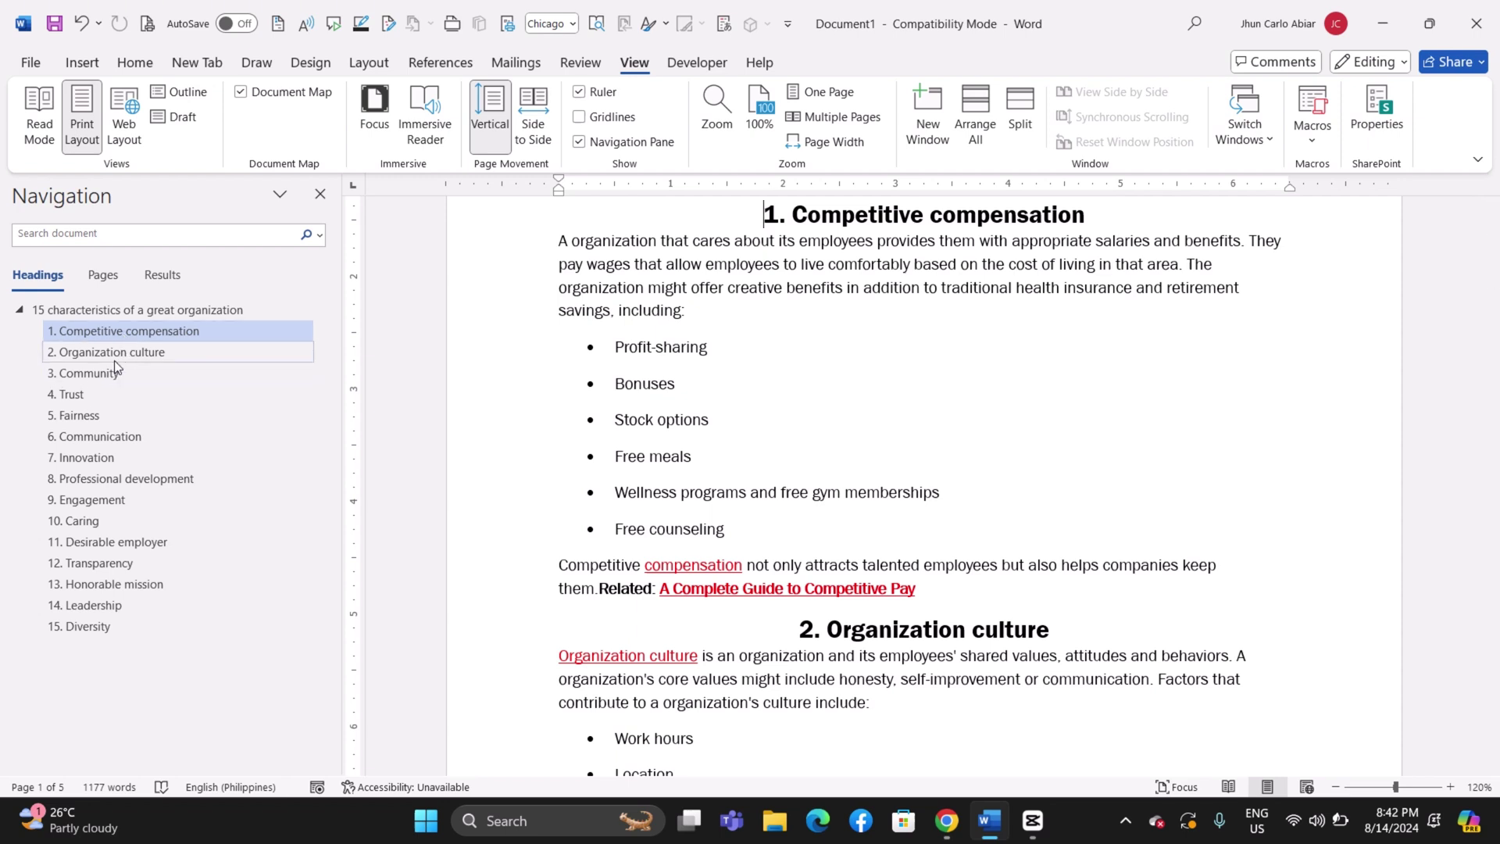
left_click(97, 310)
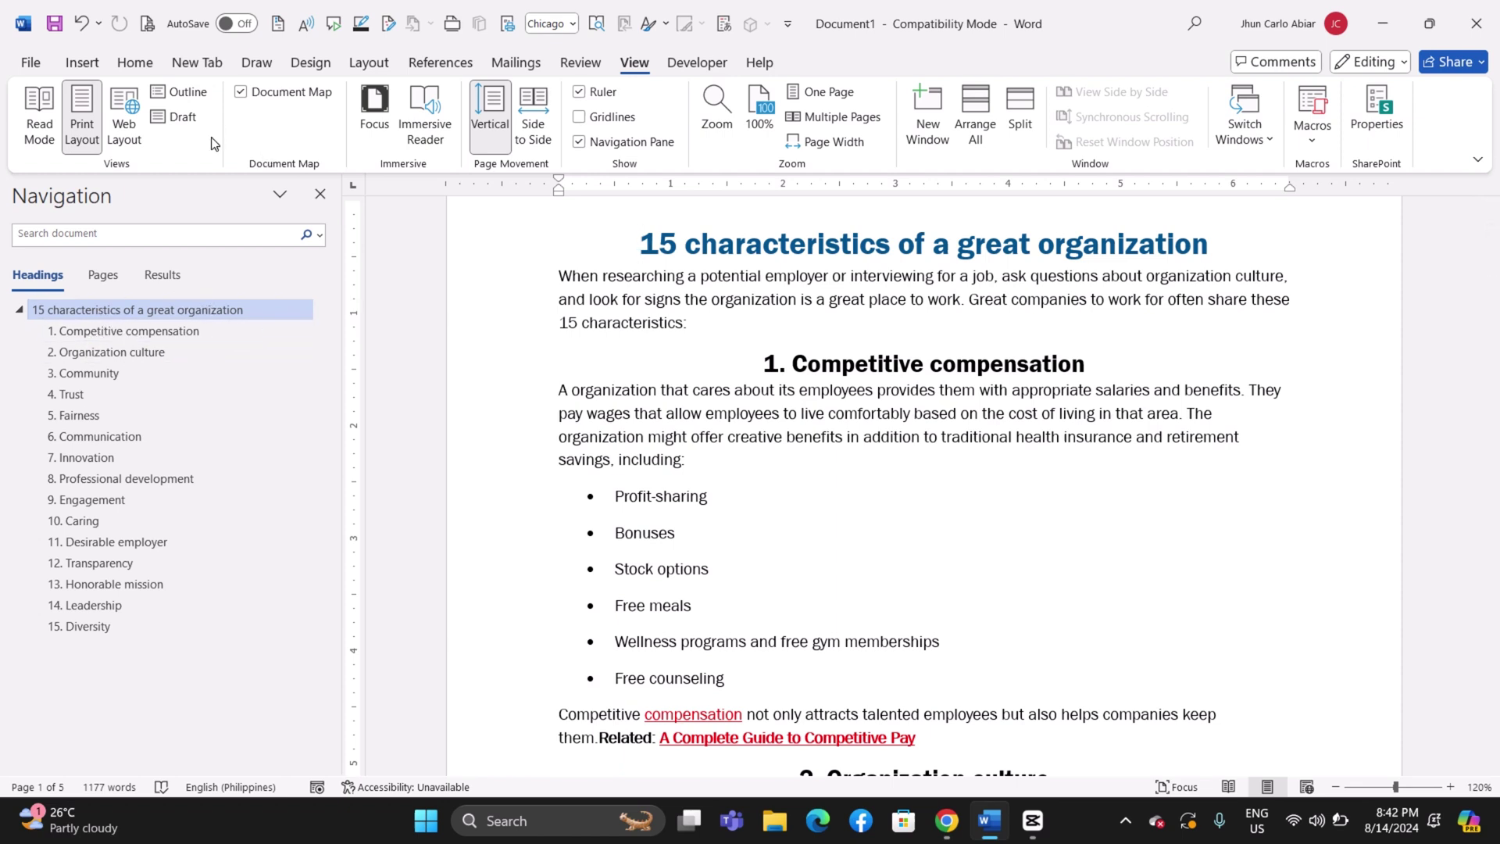
left_click(153, 67)
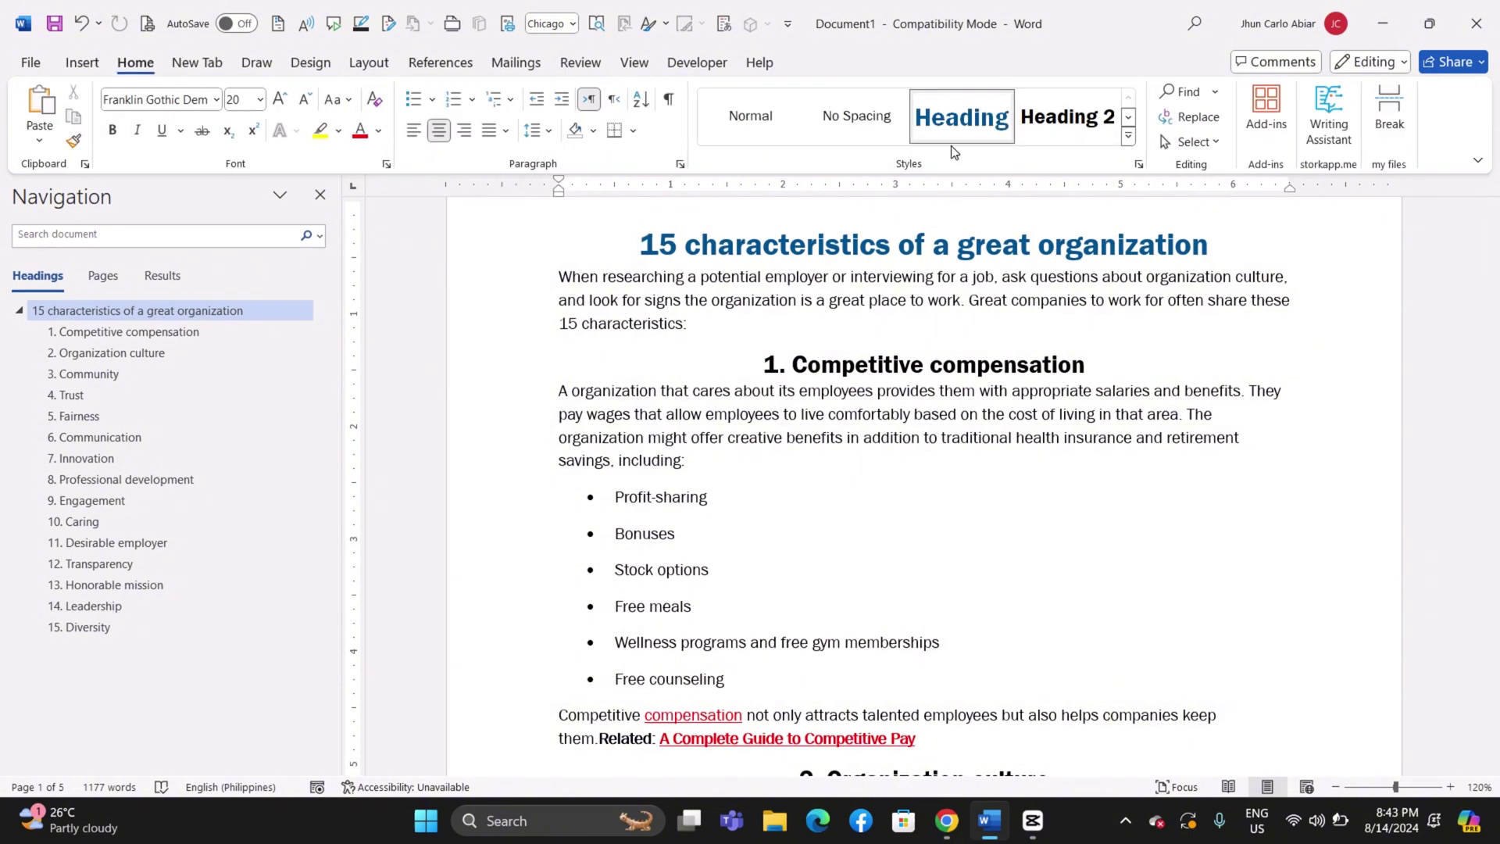
Step: Browse page thumbnails to pages 2, 4, 3 and back to 2, then show the Results view
left_click(100, 278)
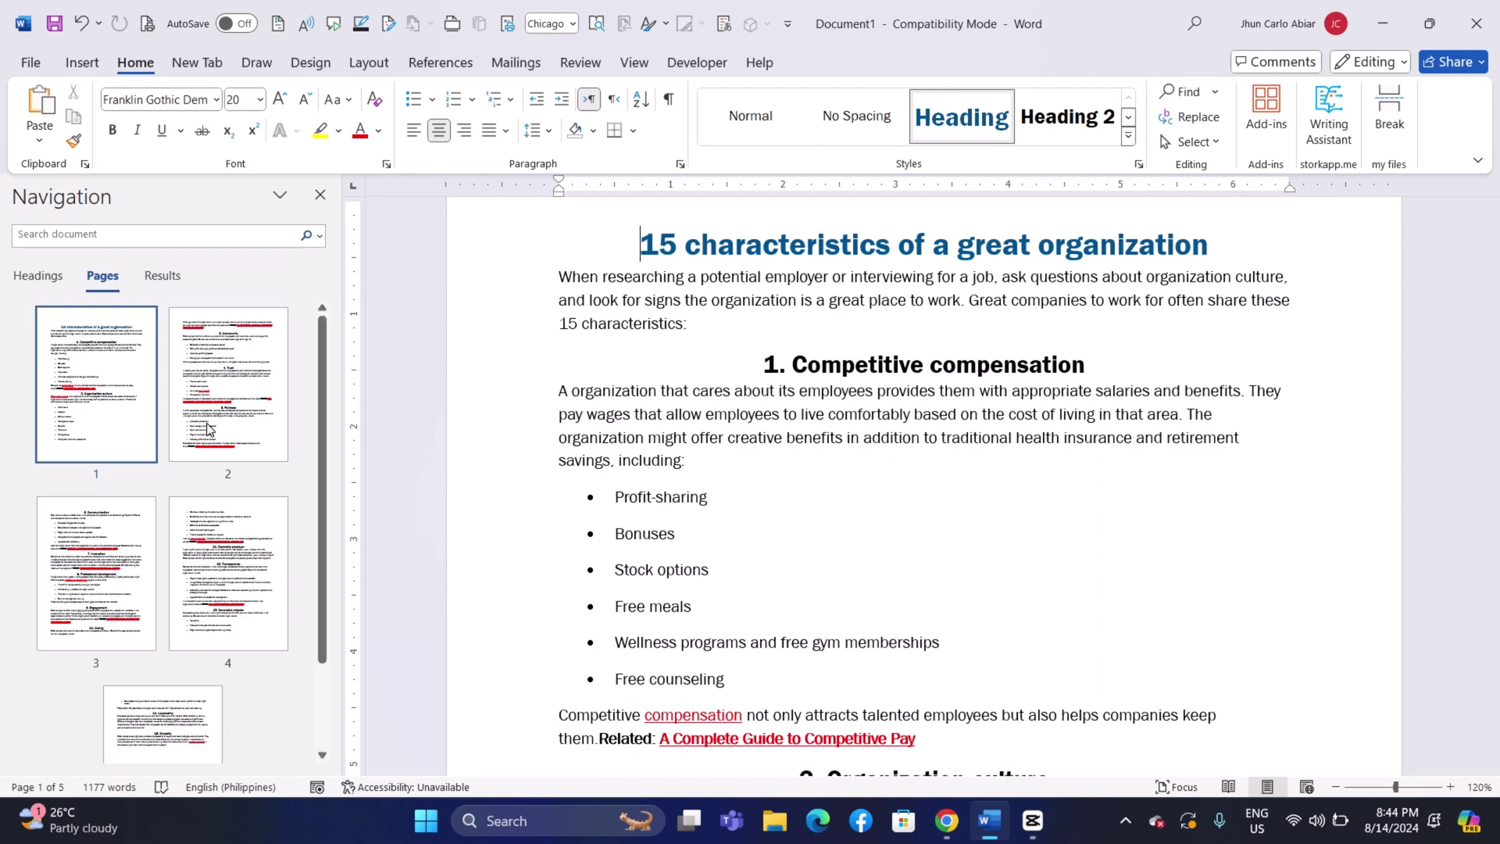
scroll(199, 451, "down", 1)
scroll(203, 451, "up", 1)
left_click(232, 417)
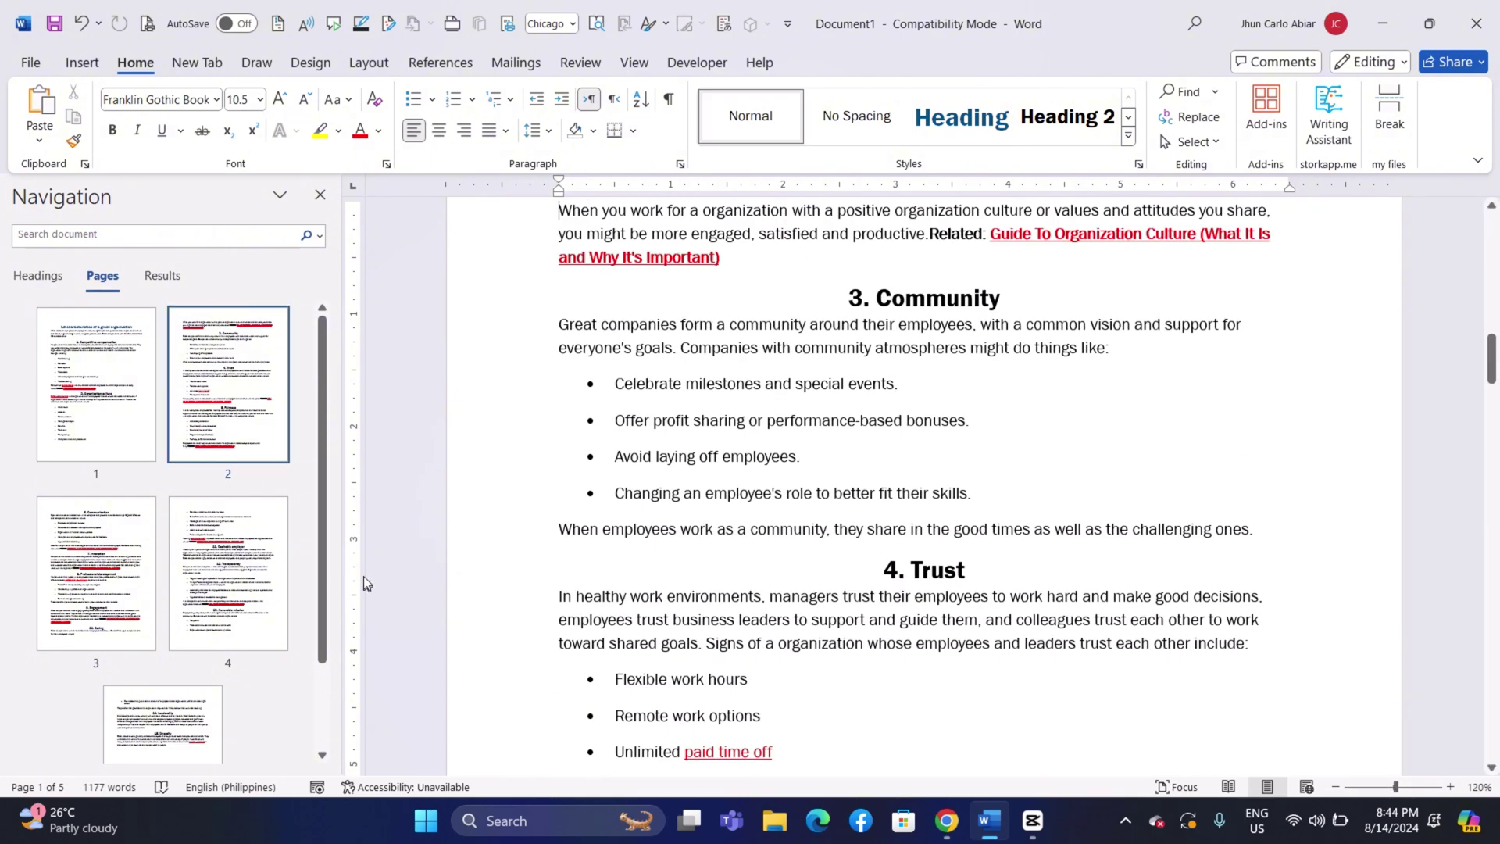
left_click(203, 600)
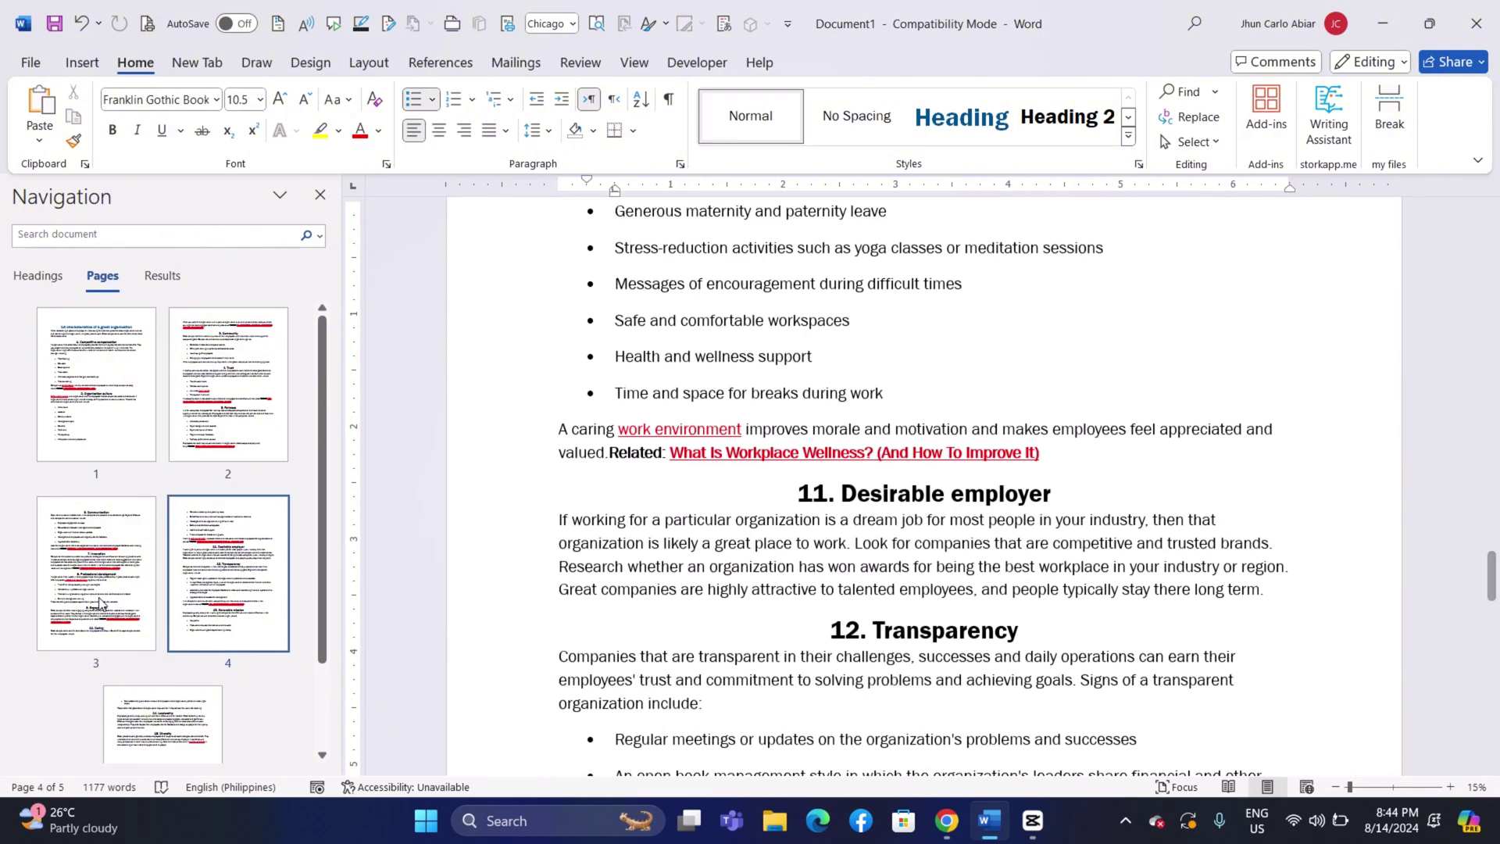
left_click(99, 602)
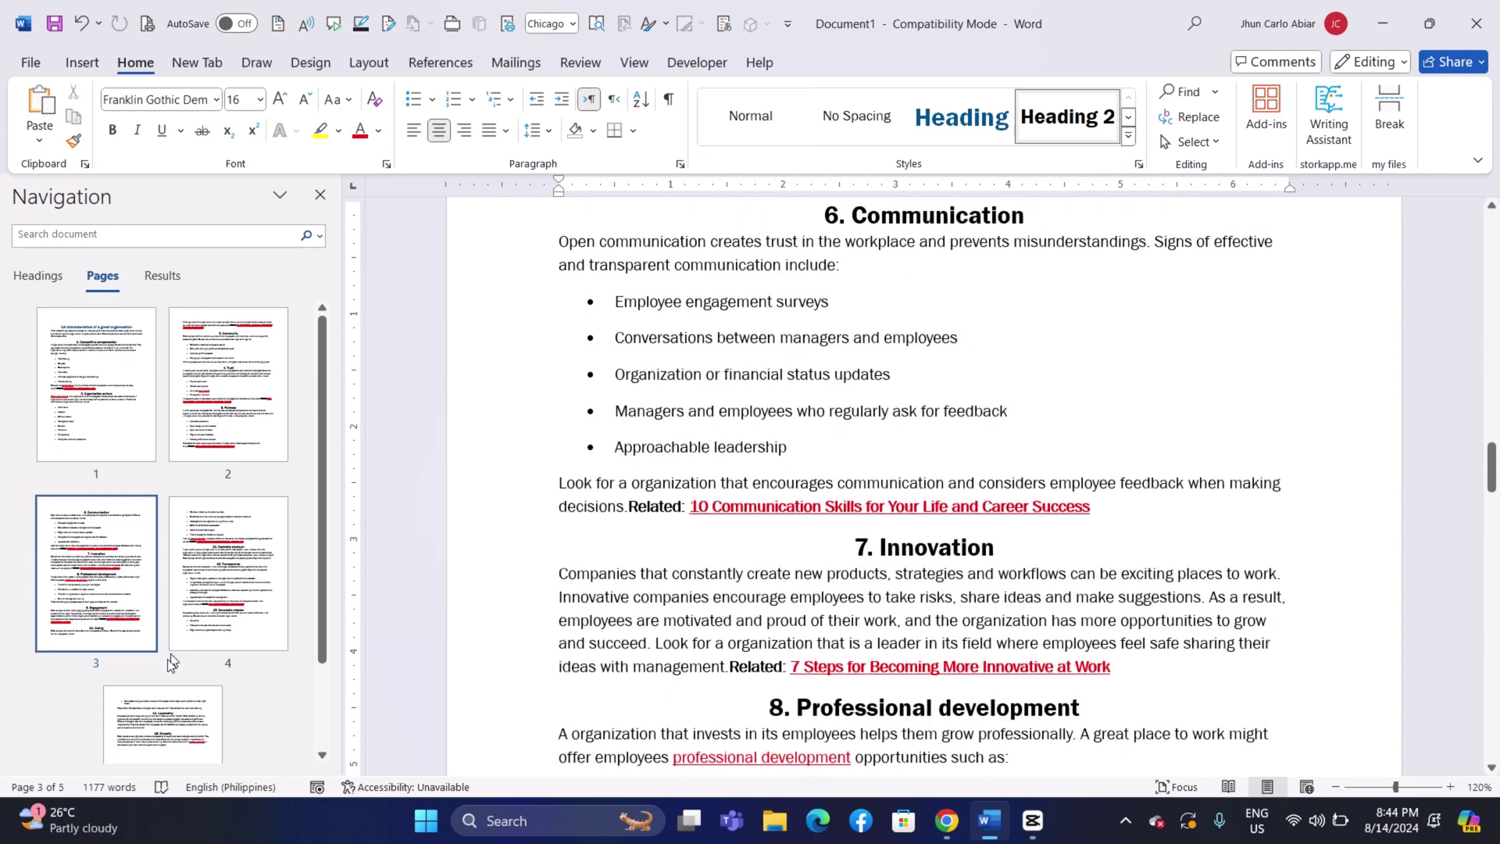
scroll(237, 395, "down", 10)
left_click(237, 395)
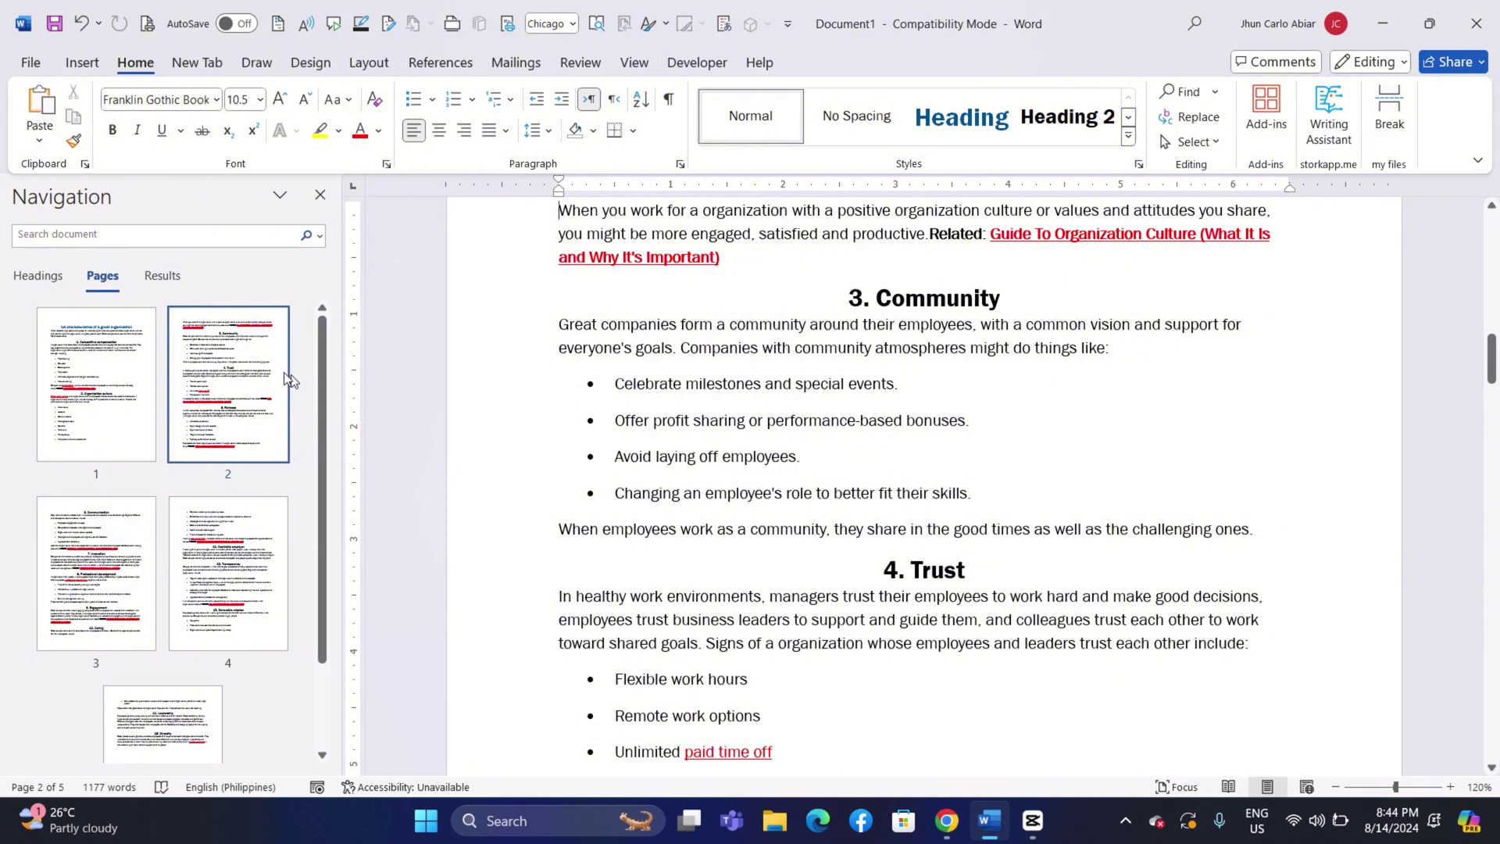
left_click(154, 280)
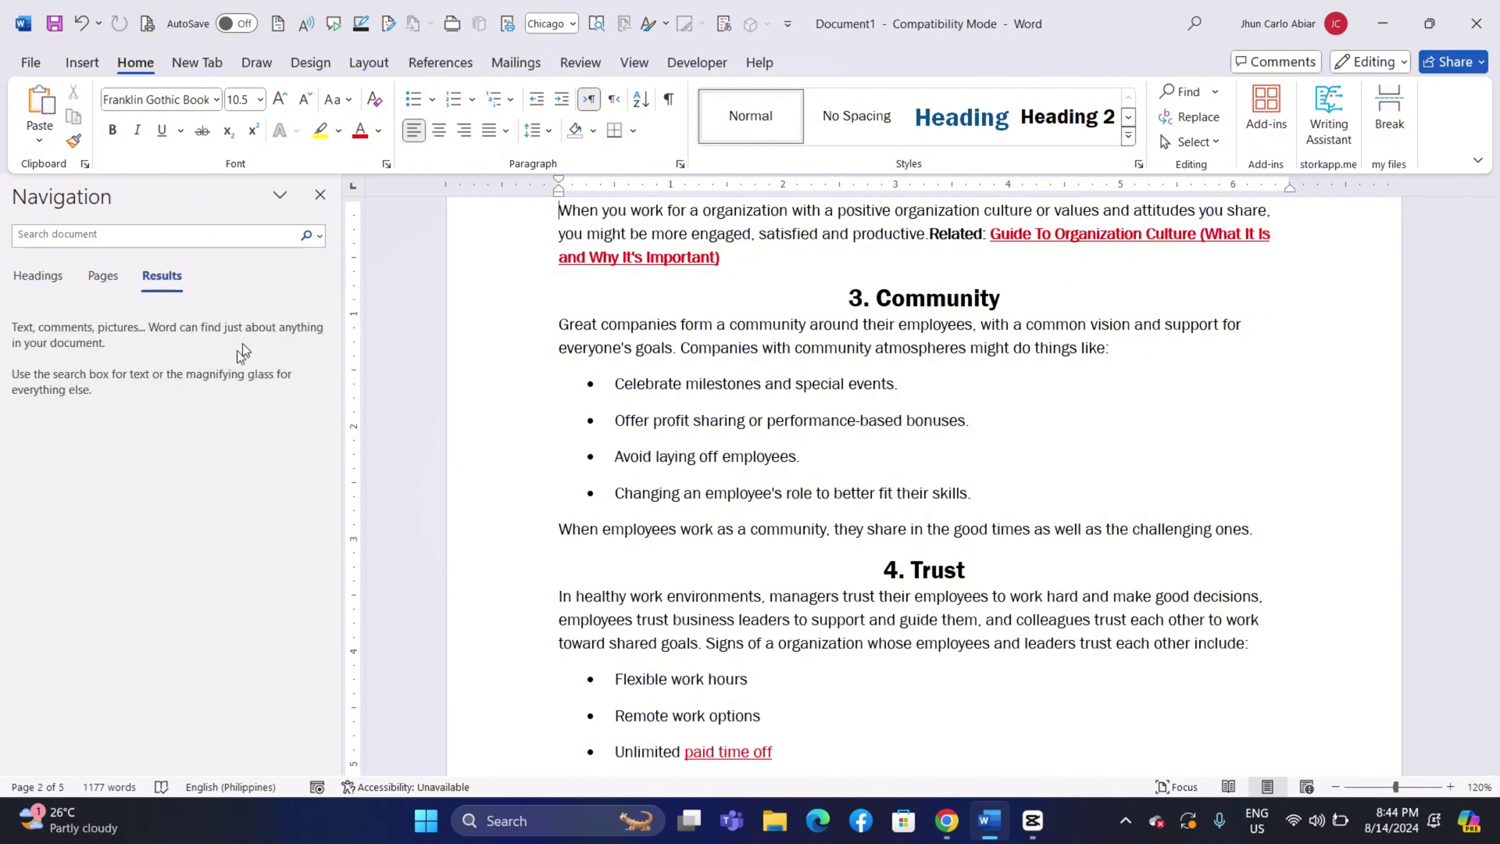
Step: Search the document for 'community' in the Navigation pane search box
left_click(166, 237)
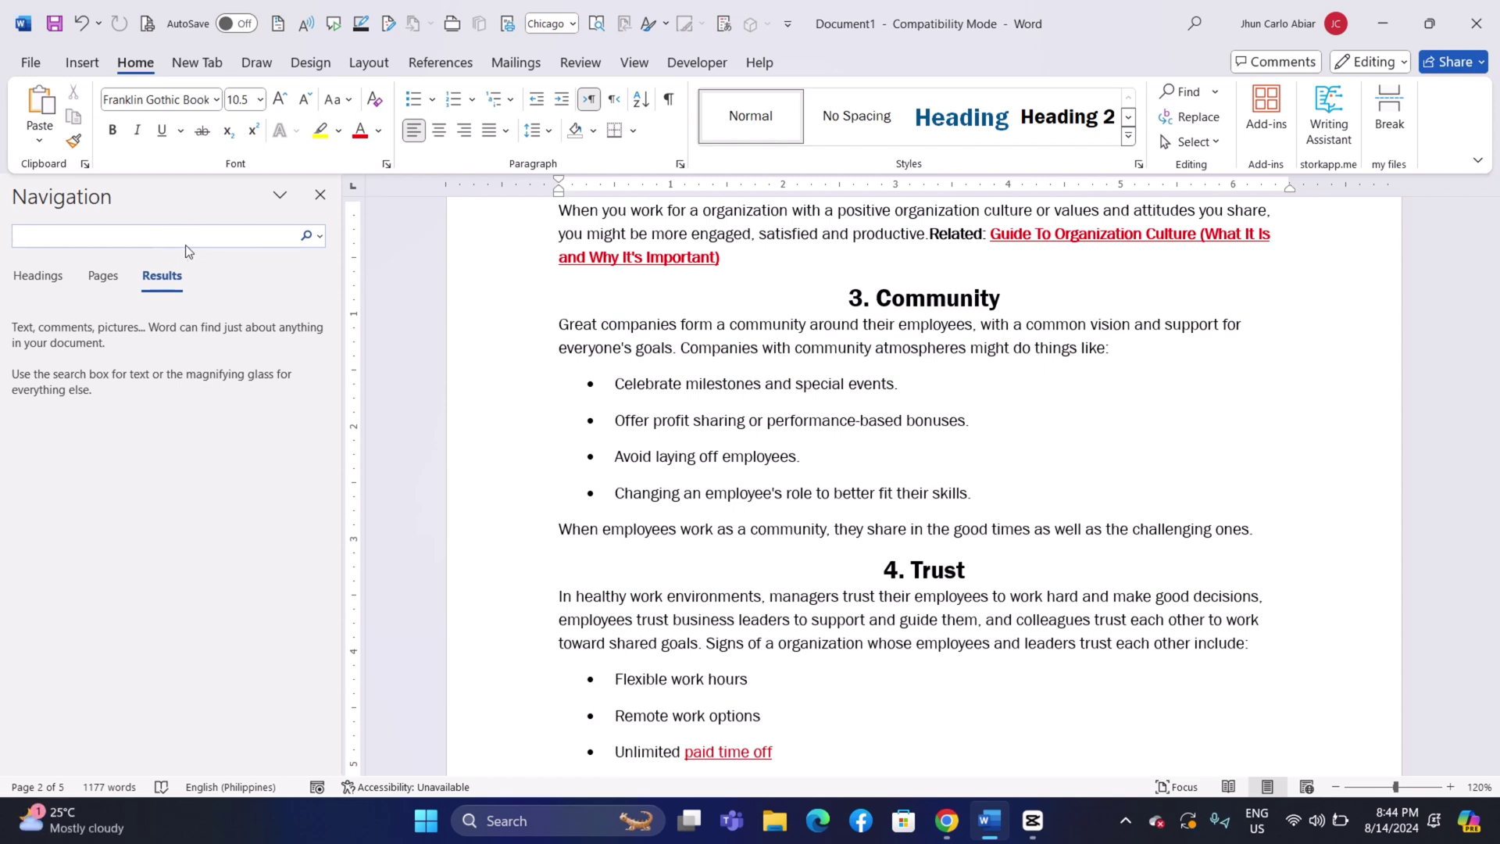
type("community")
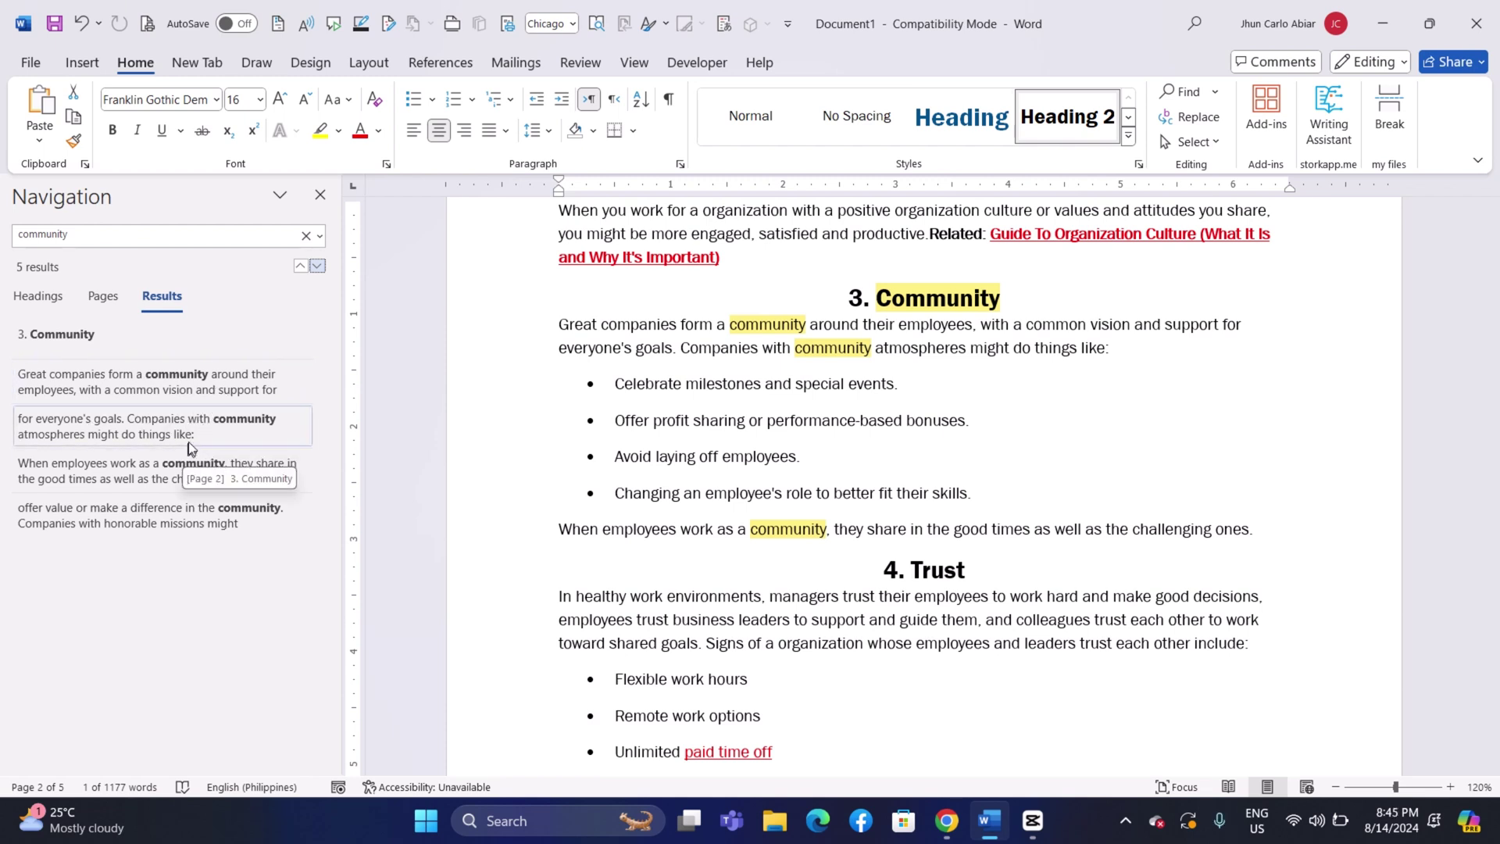
Step: Jump between two 'community' matches, then expand and collapse the headings under the title
left_click(205, 429)
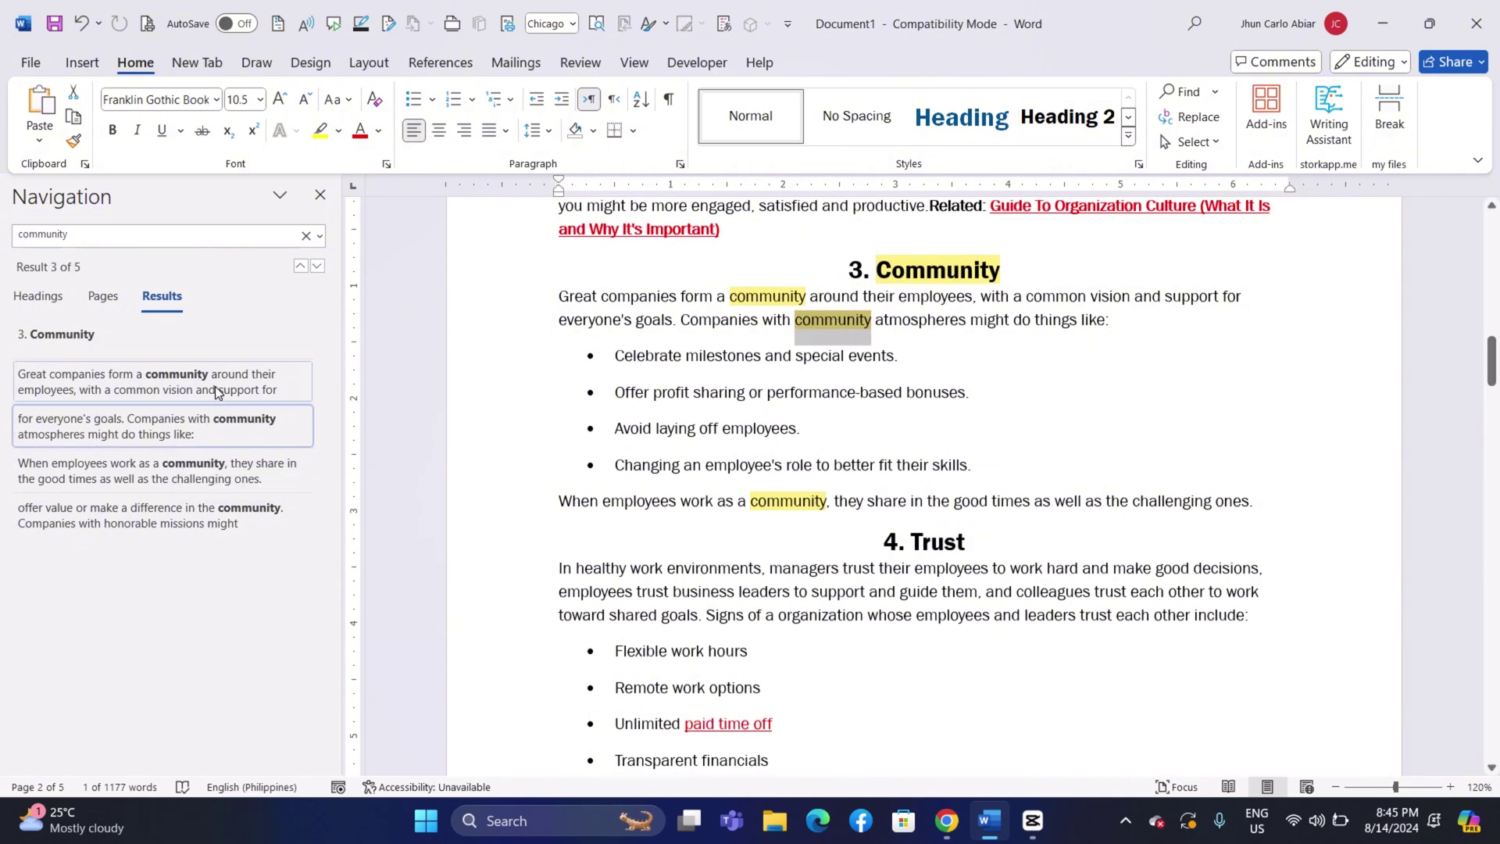
left_click(214, 385)
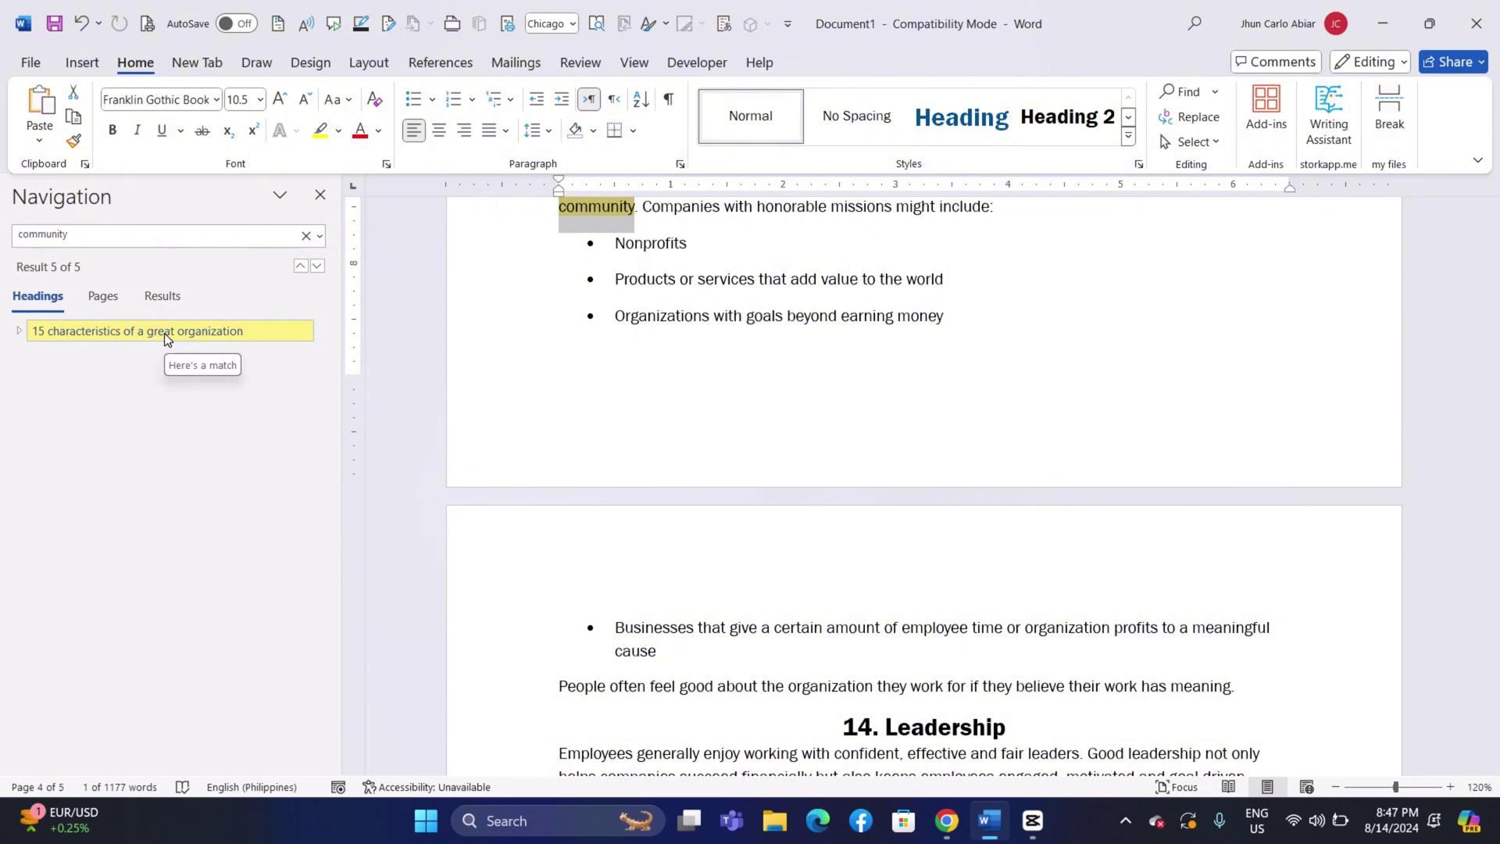
left_click(20, 332)
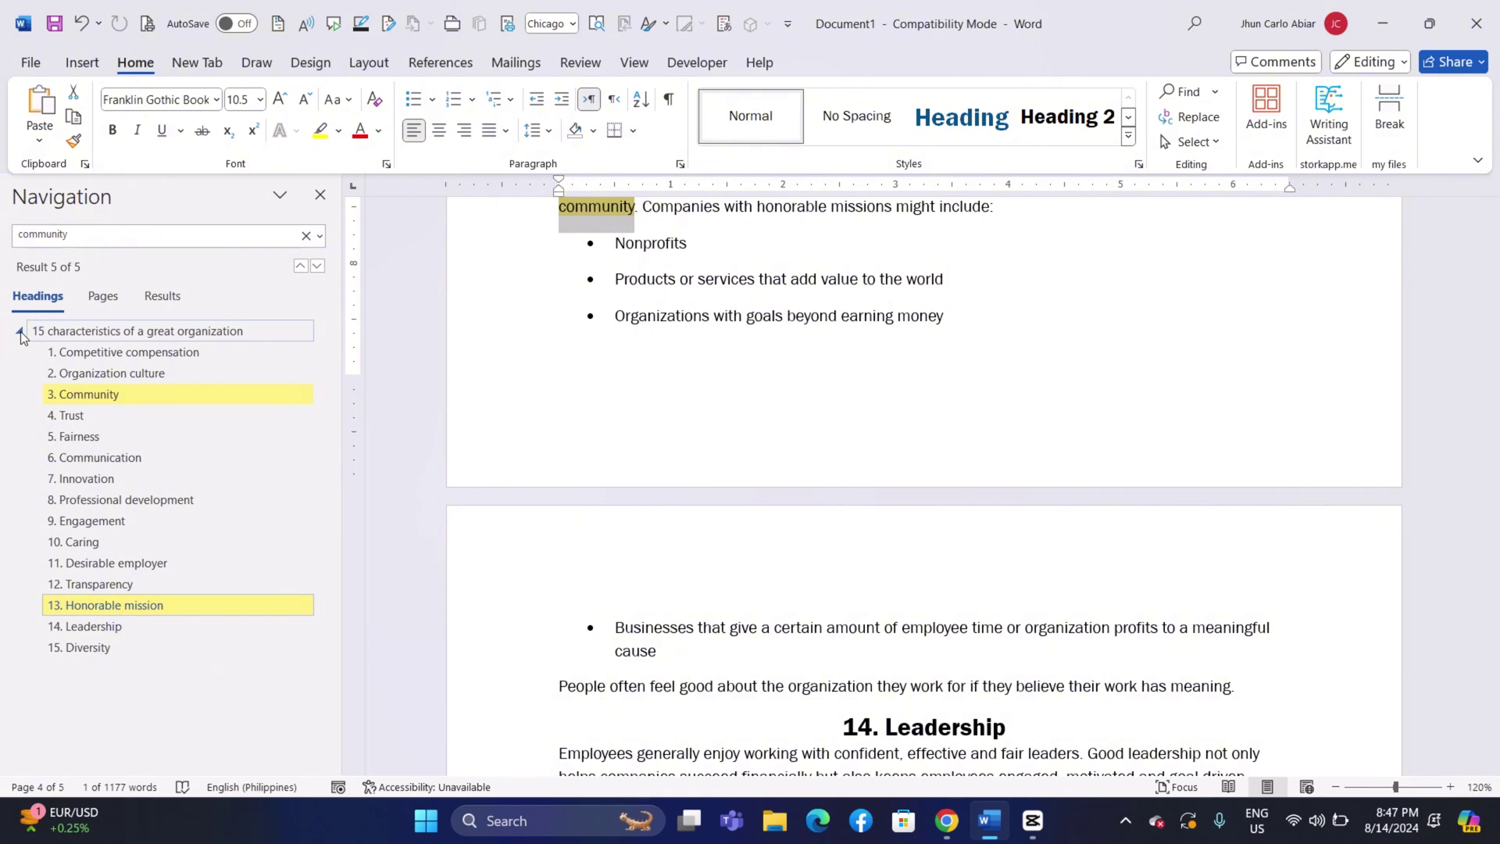
left_click(20, 331)
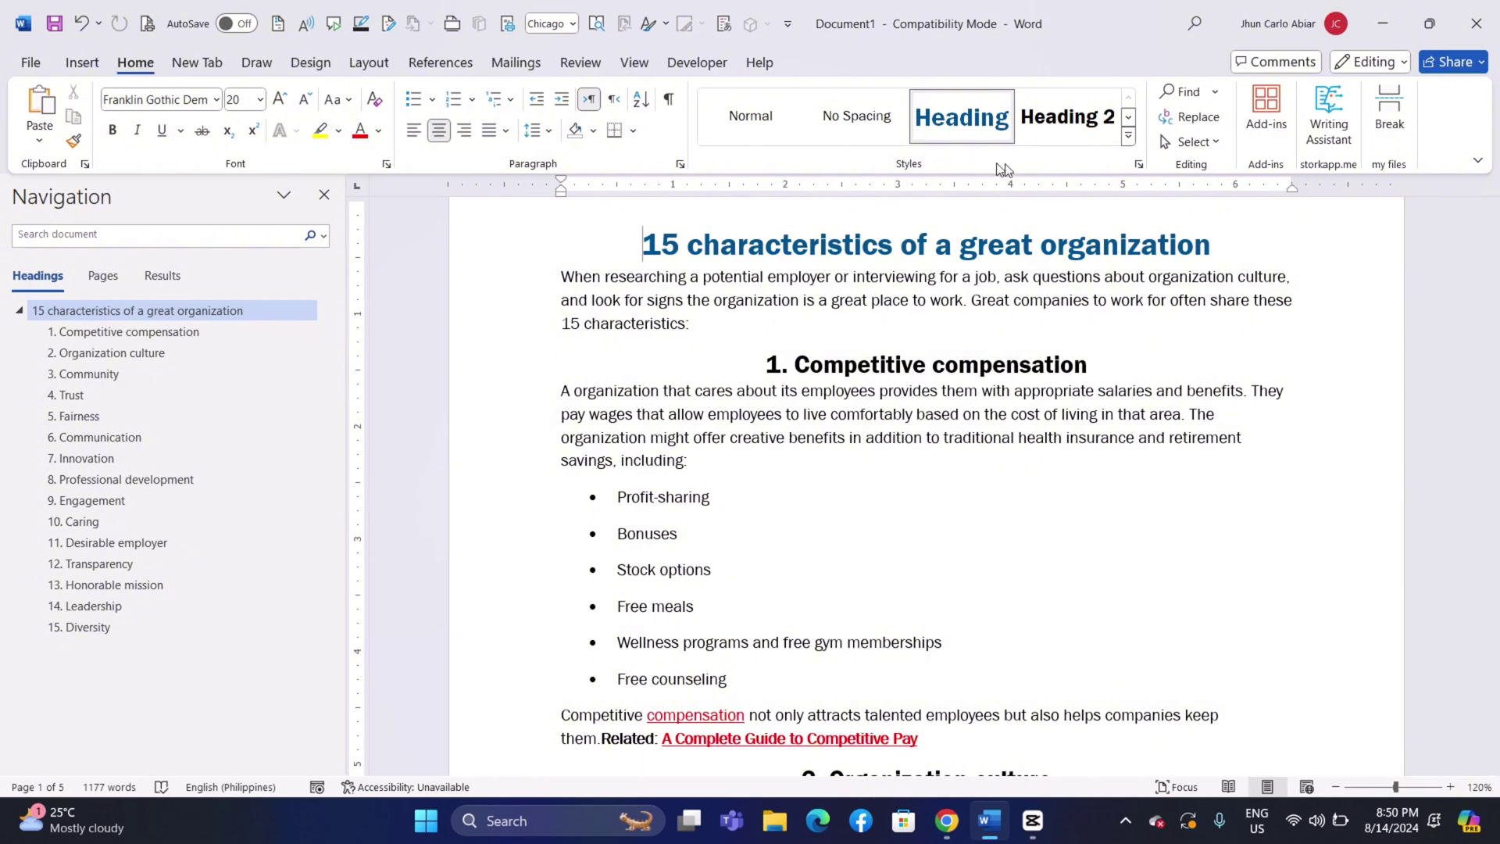
left_click(1139, 166)
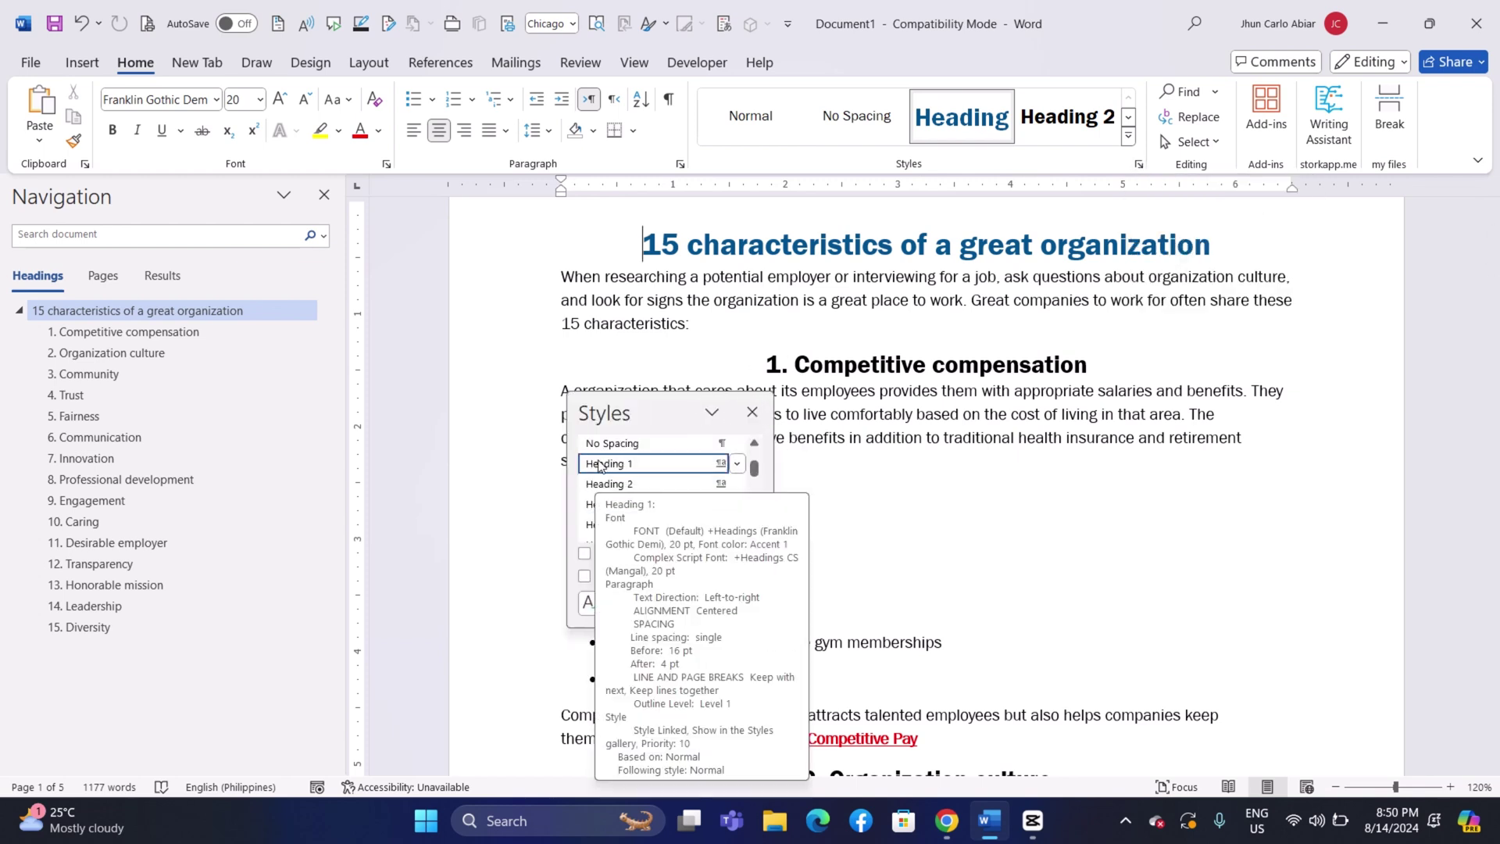
right_click(592, 466)
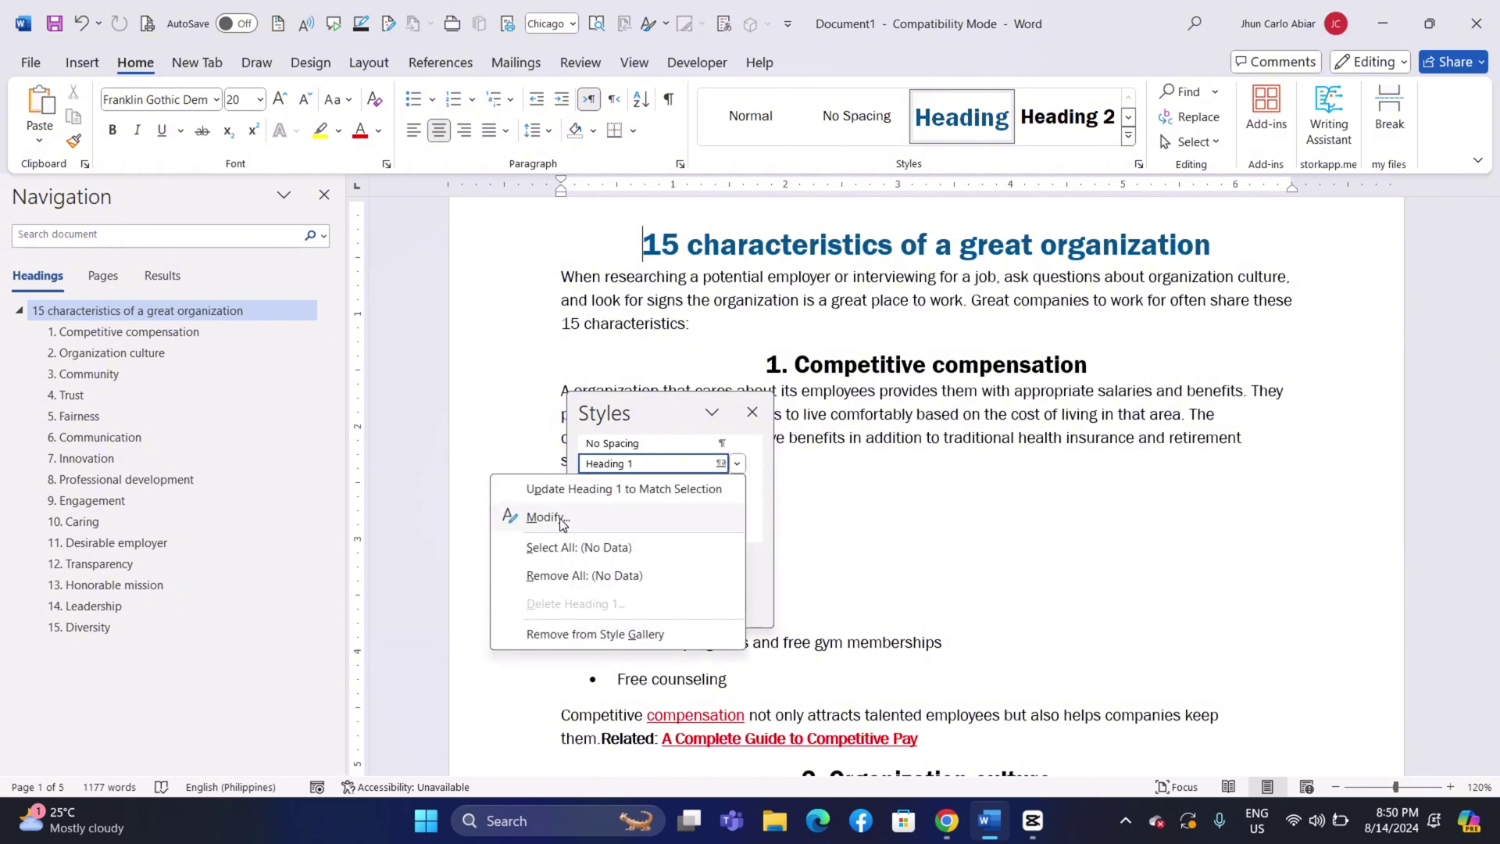
left_click(903, 526)
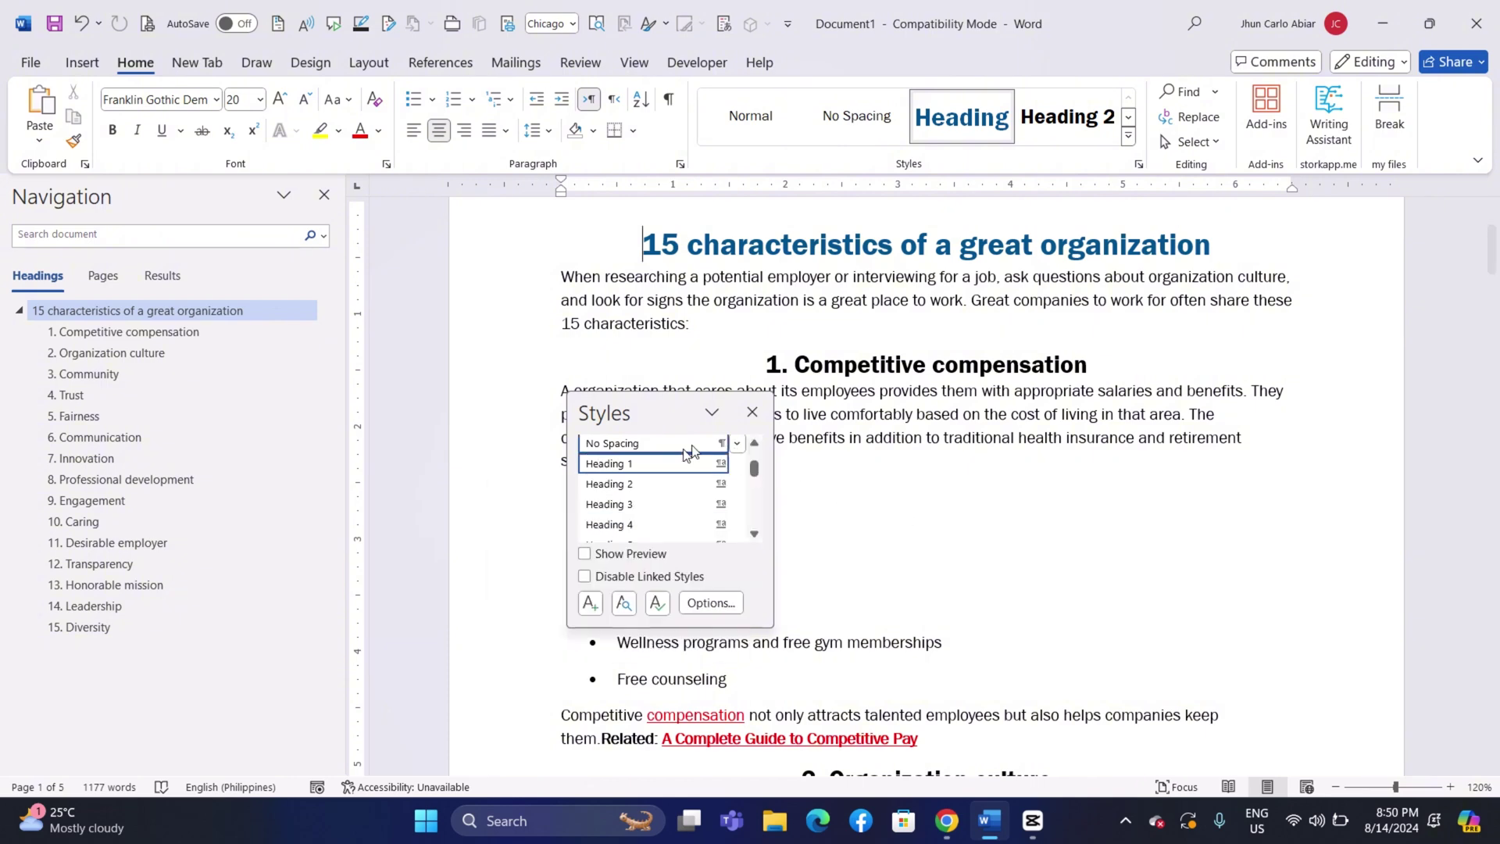
left_click(750, 413)
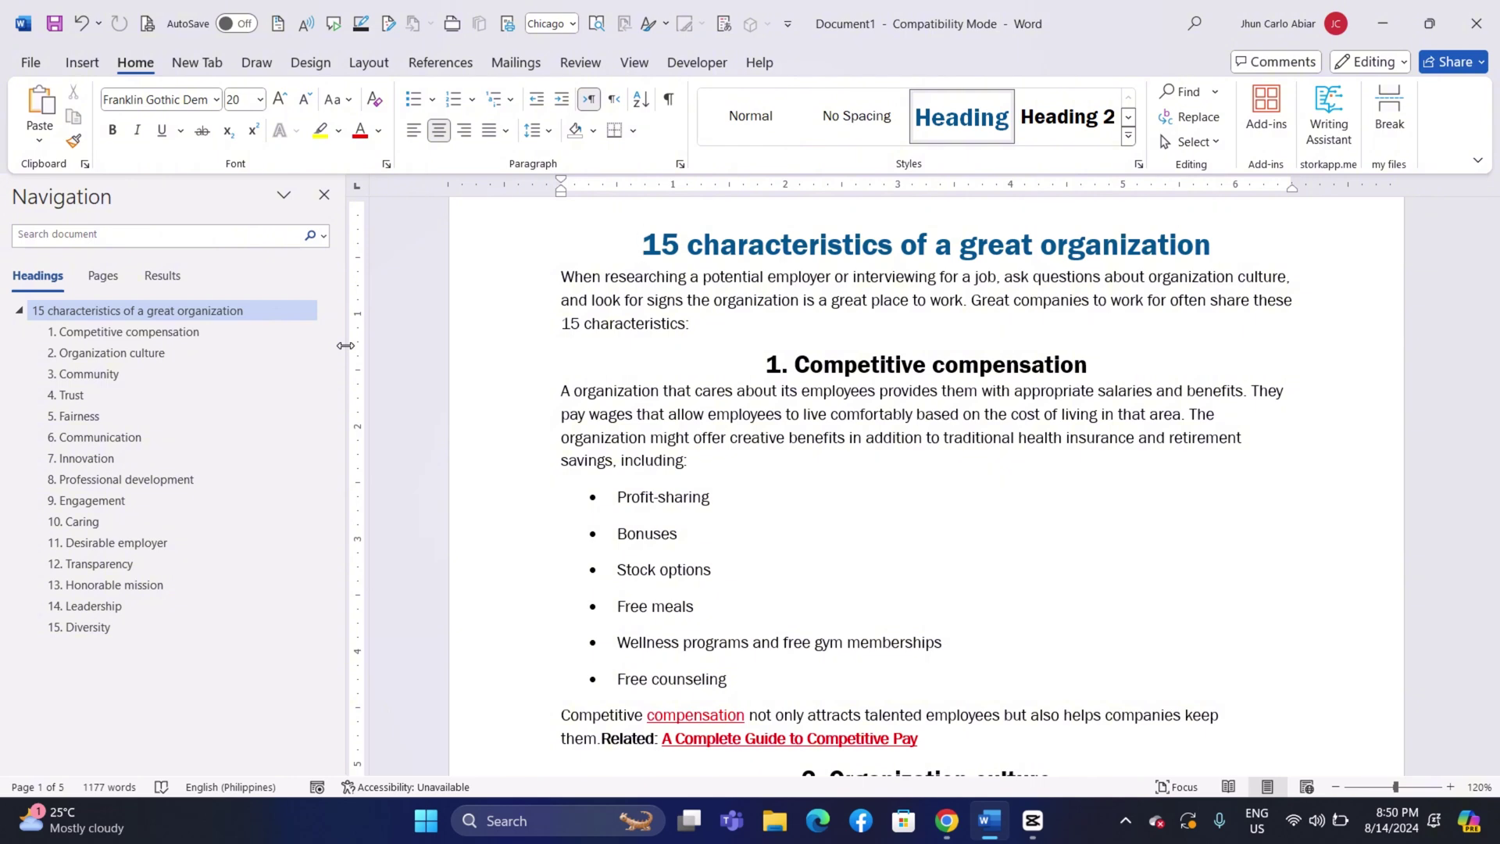
Step: Widen the Navigation pane by dragging its edge, then open and dismiss the search options dropdown
left_click_drag(345, 344, 376, 332)
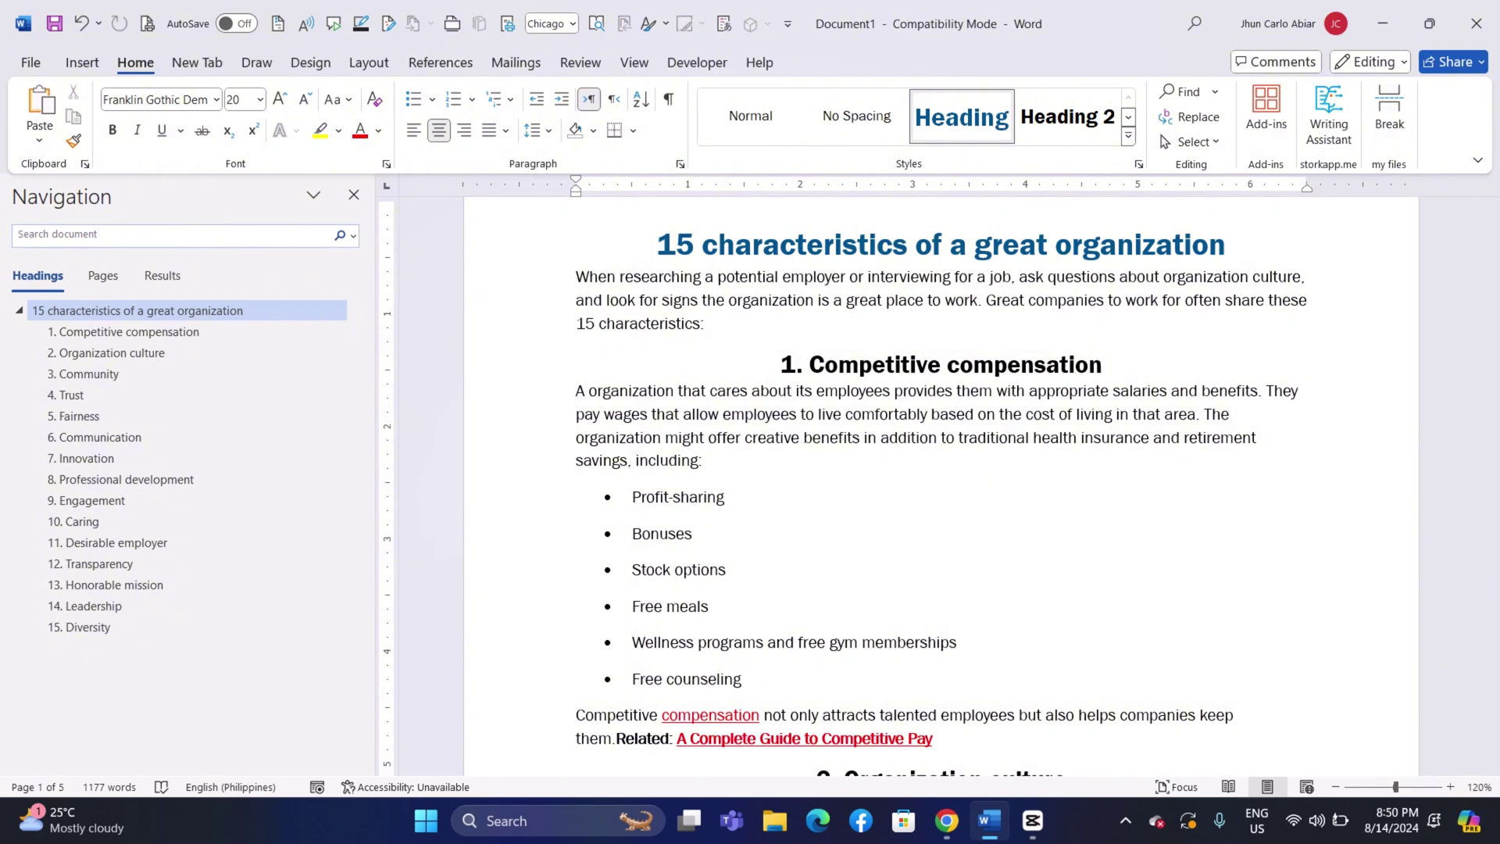
left_click(354, 239)
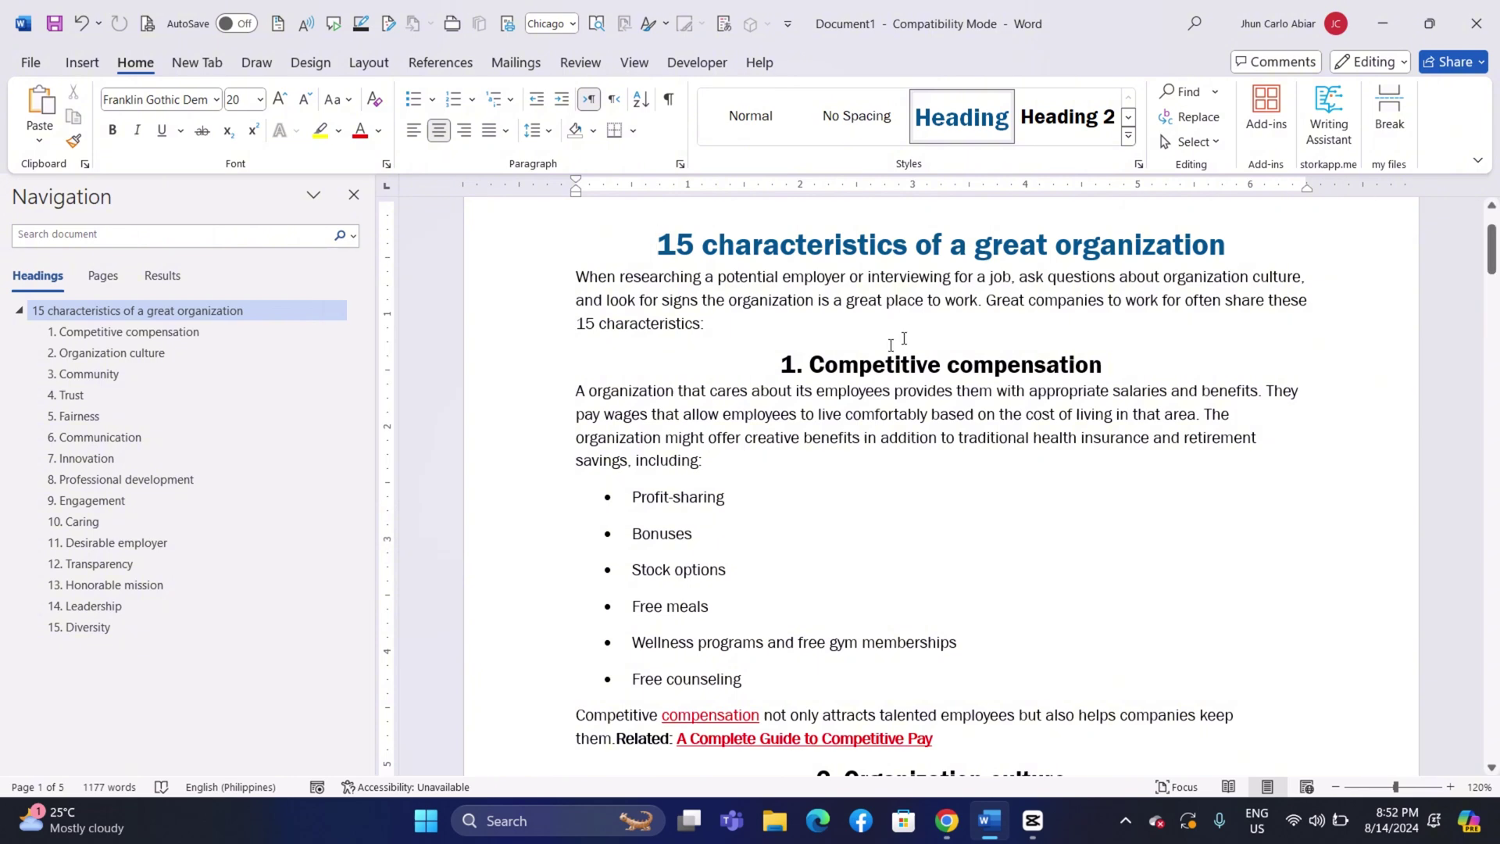
scroll(898, 335, "down", 1)
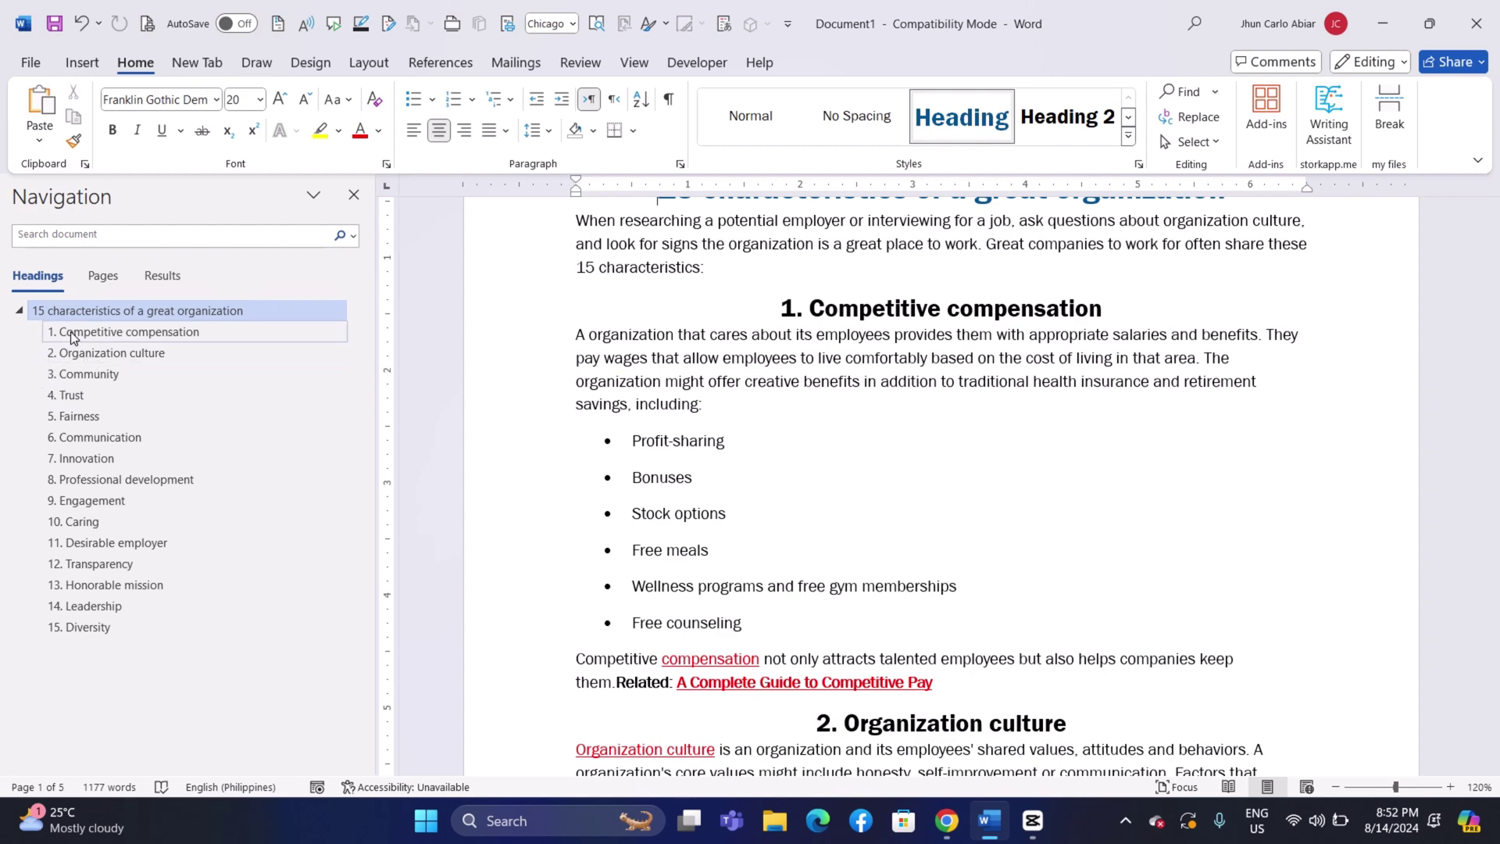
Step: Visit Competitive compensation, try dragging it below Community, then go to Community and Organization culture
left_click(74, 331)
mouse_move(73, 331)
left_mouse_down()
mouse_move(80, 382)
mouse_move(90, 326)
mouse_move(100, 400)
mouse_move(114, 361)
mouse_move(96, 343)
left_mouse_up()
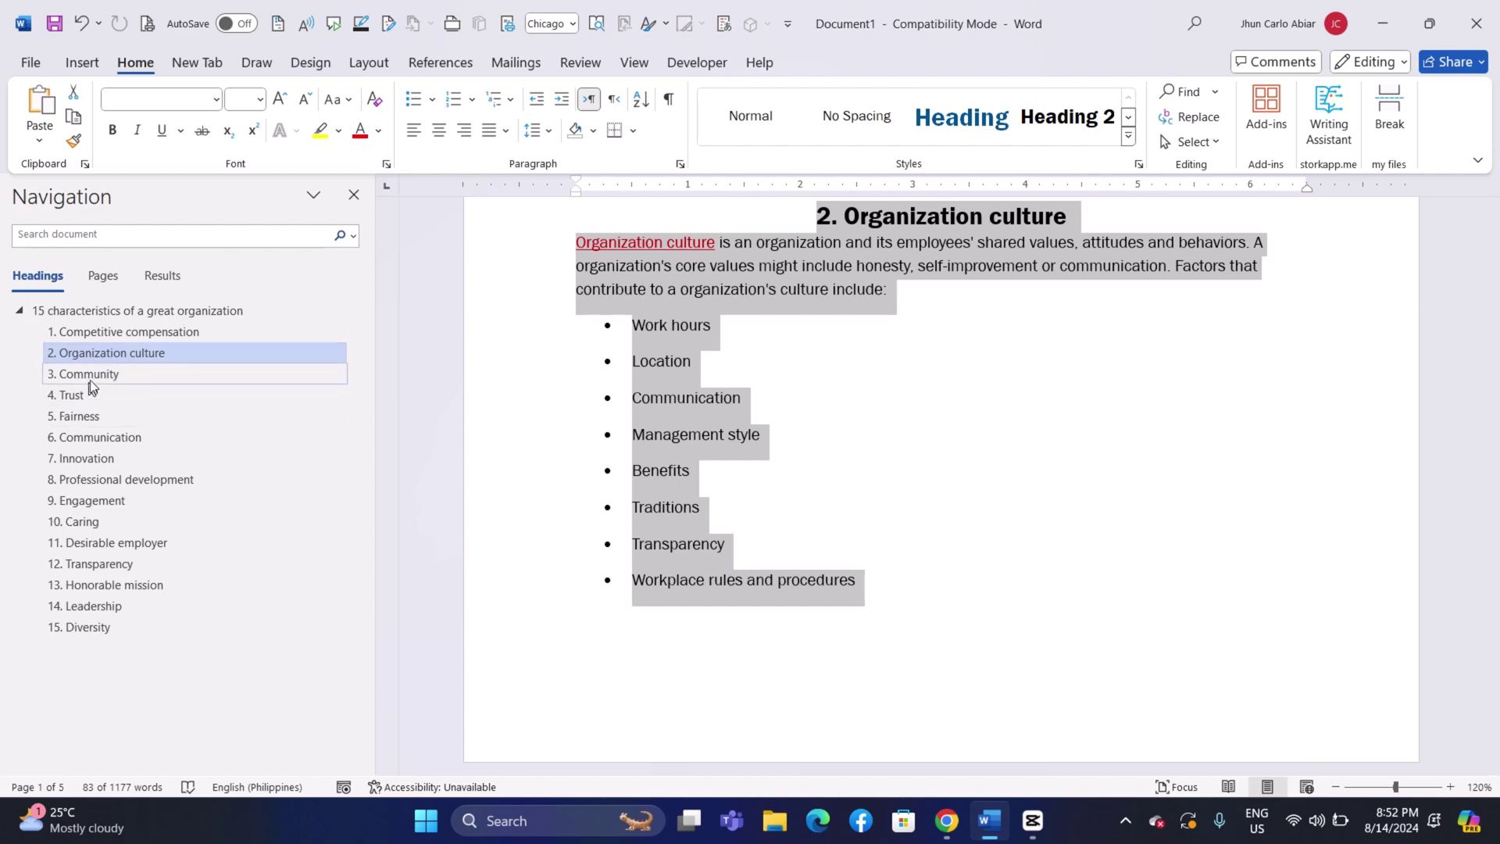
left_click(156, 374)
scroll(162, 354, "up", 5)
left_click(162, 354)
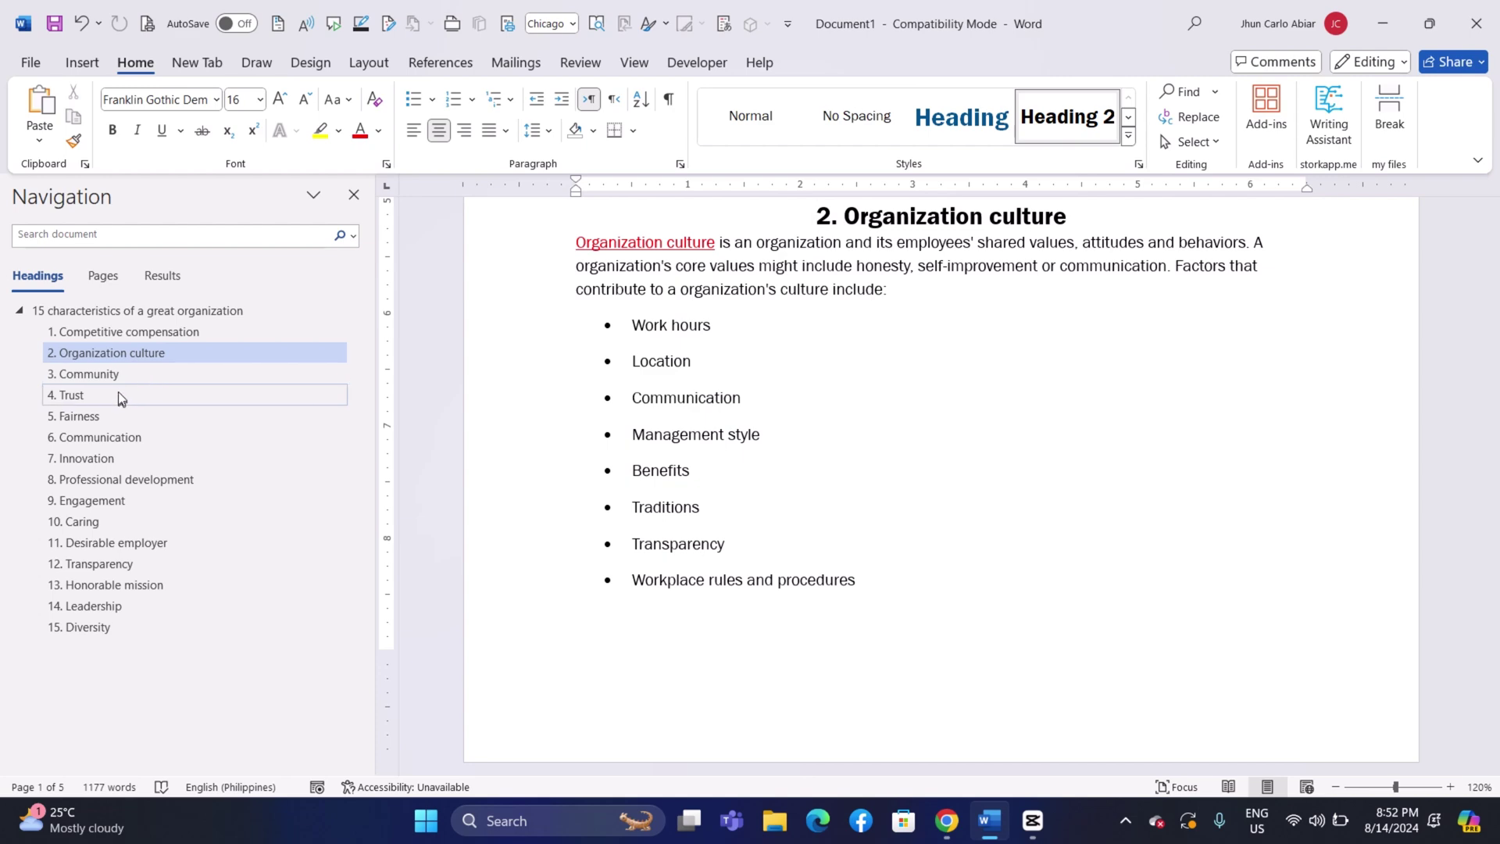
Step: Jump through Competitive compensation, Organization culture, Community, Trust, Honorable mission and Transparency
left_click(114, 332)
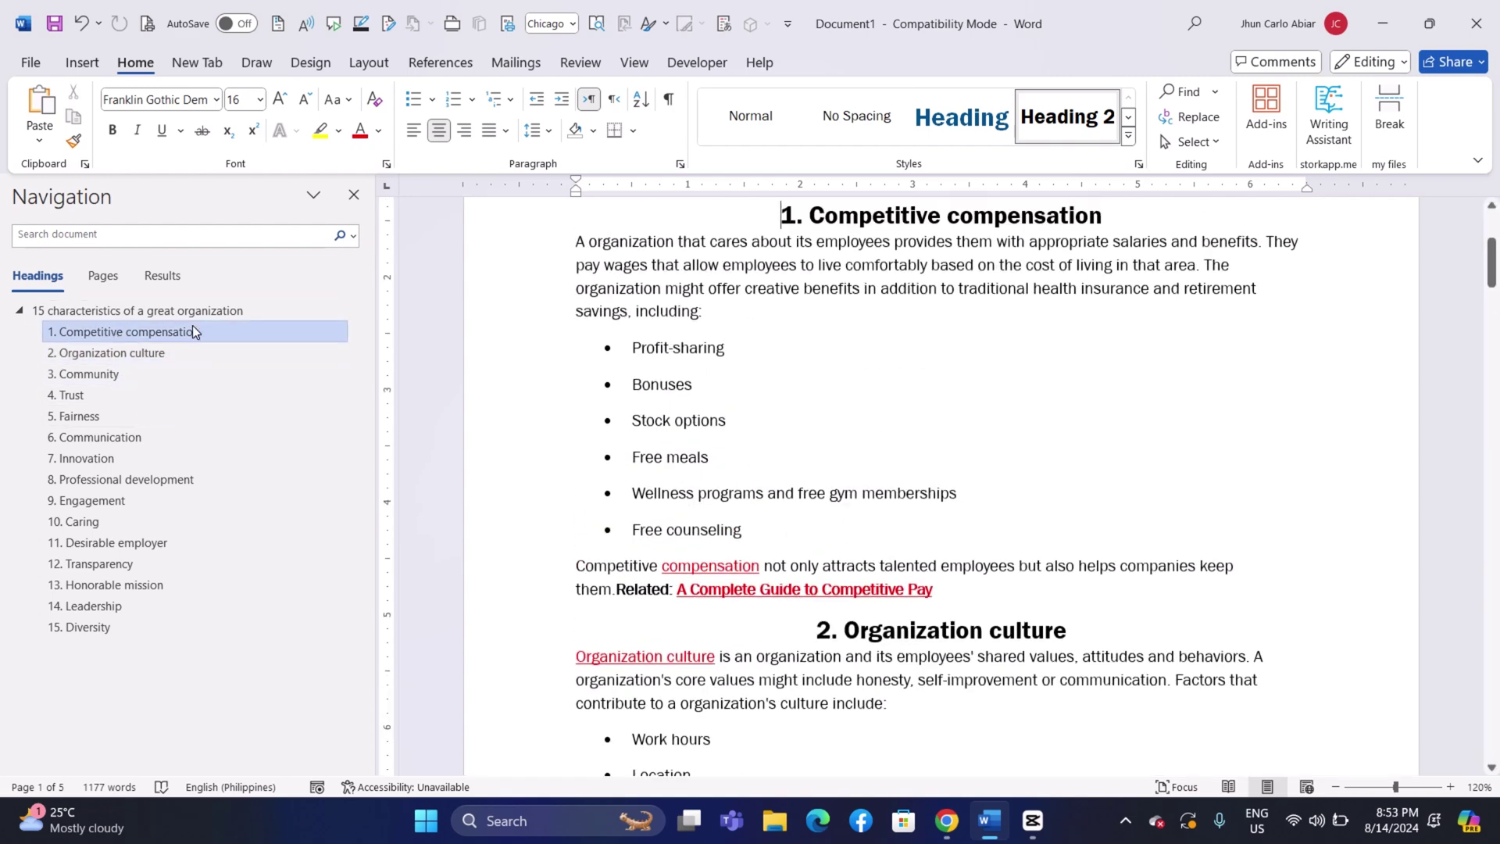
left_click(183, 353)
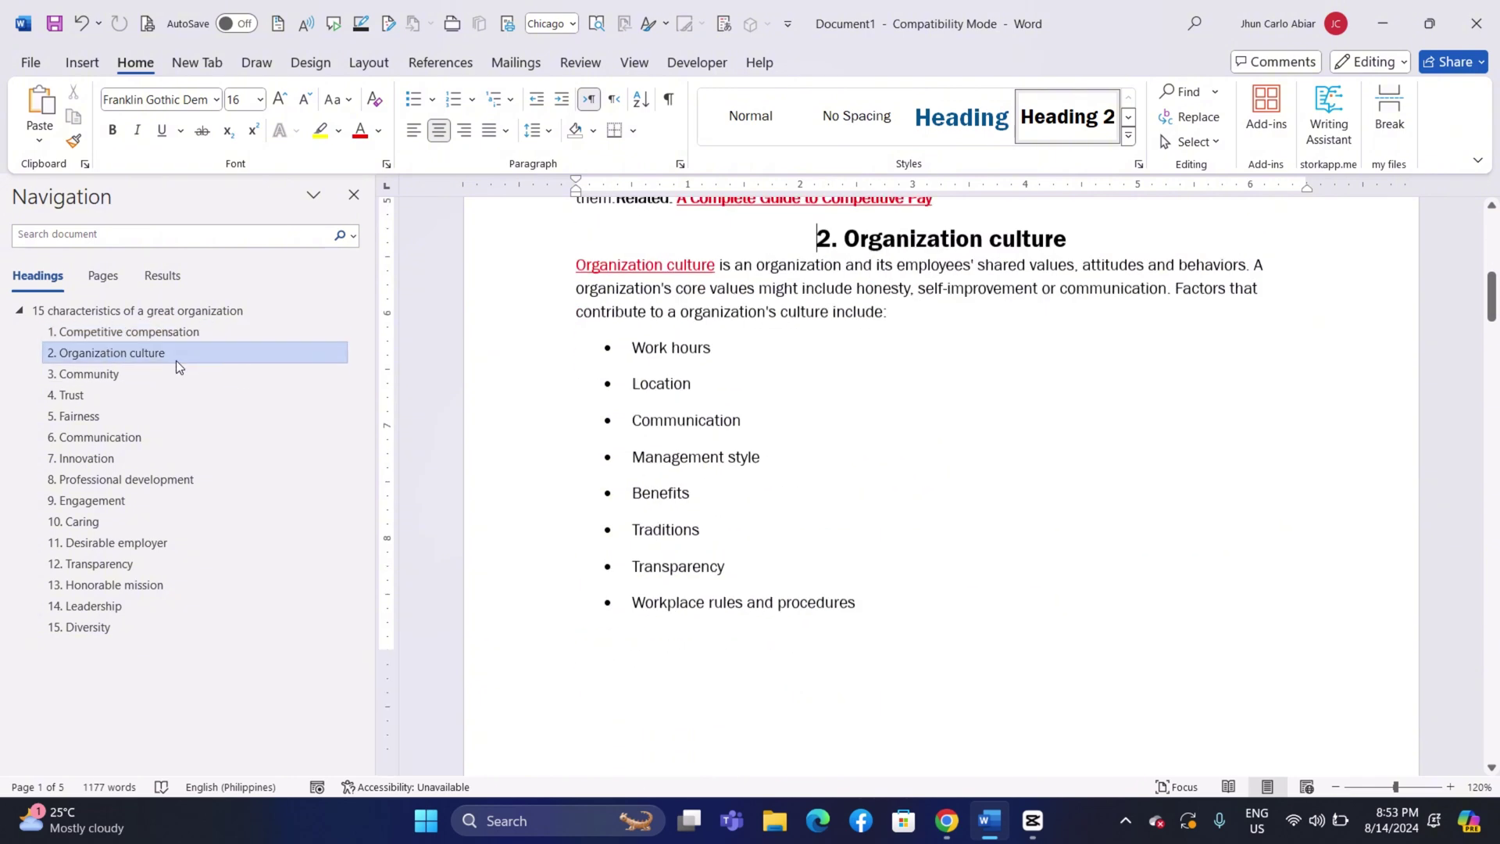
left_click(170, 373)
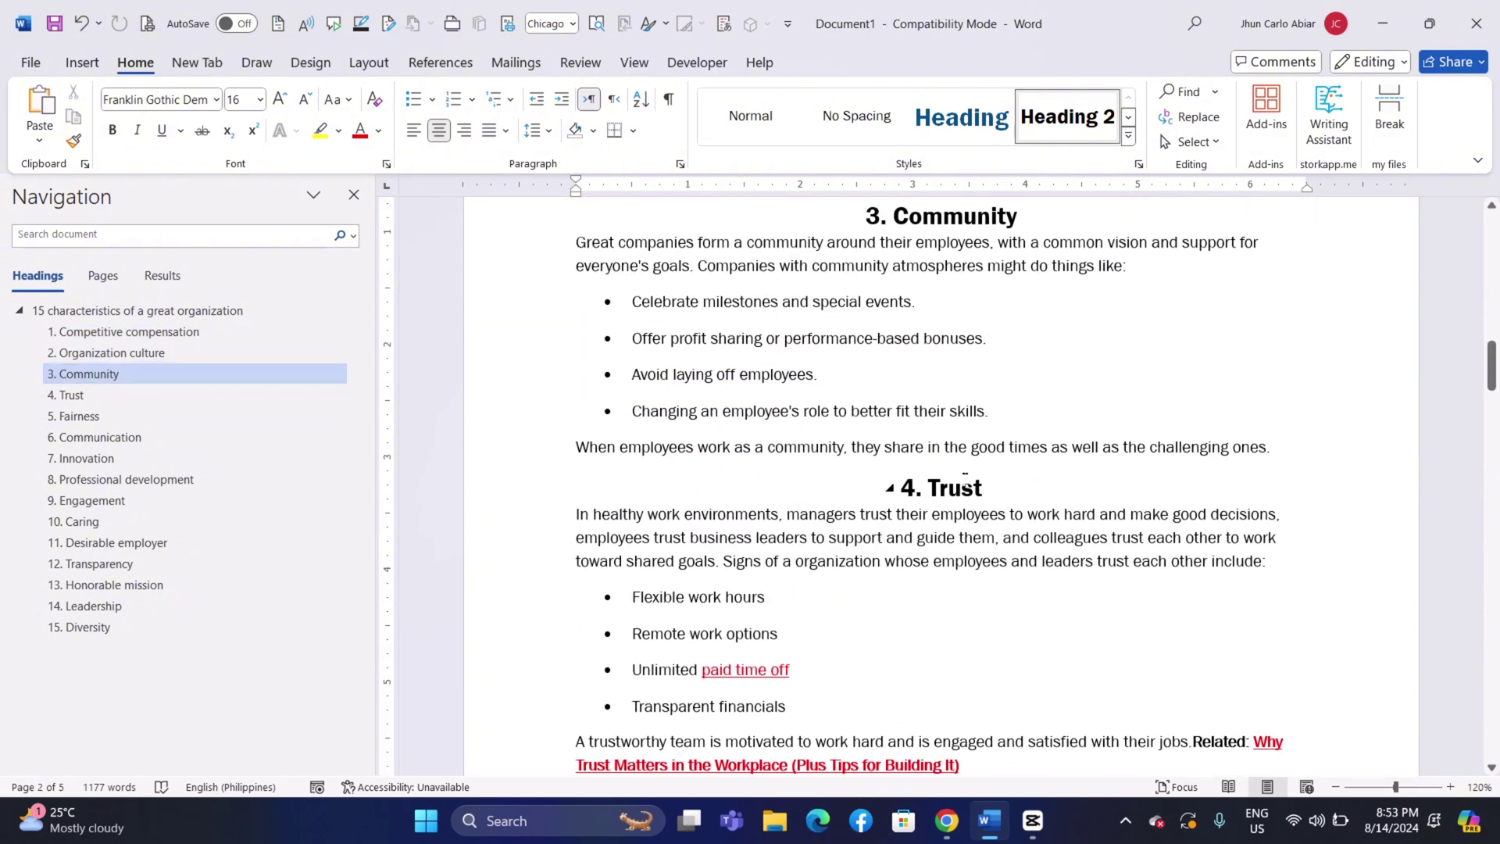
left_click(982, 486)
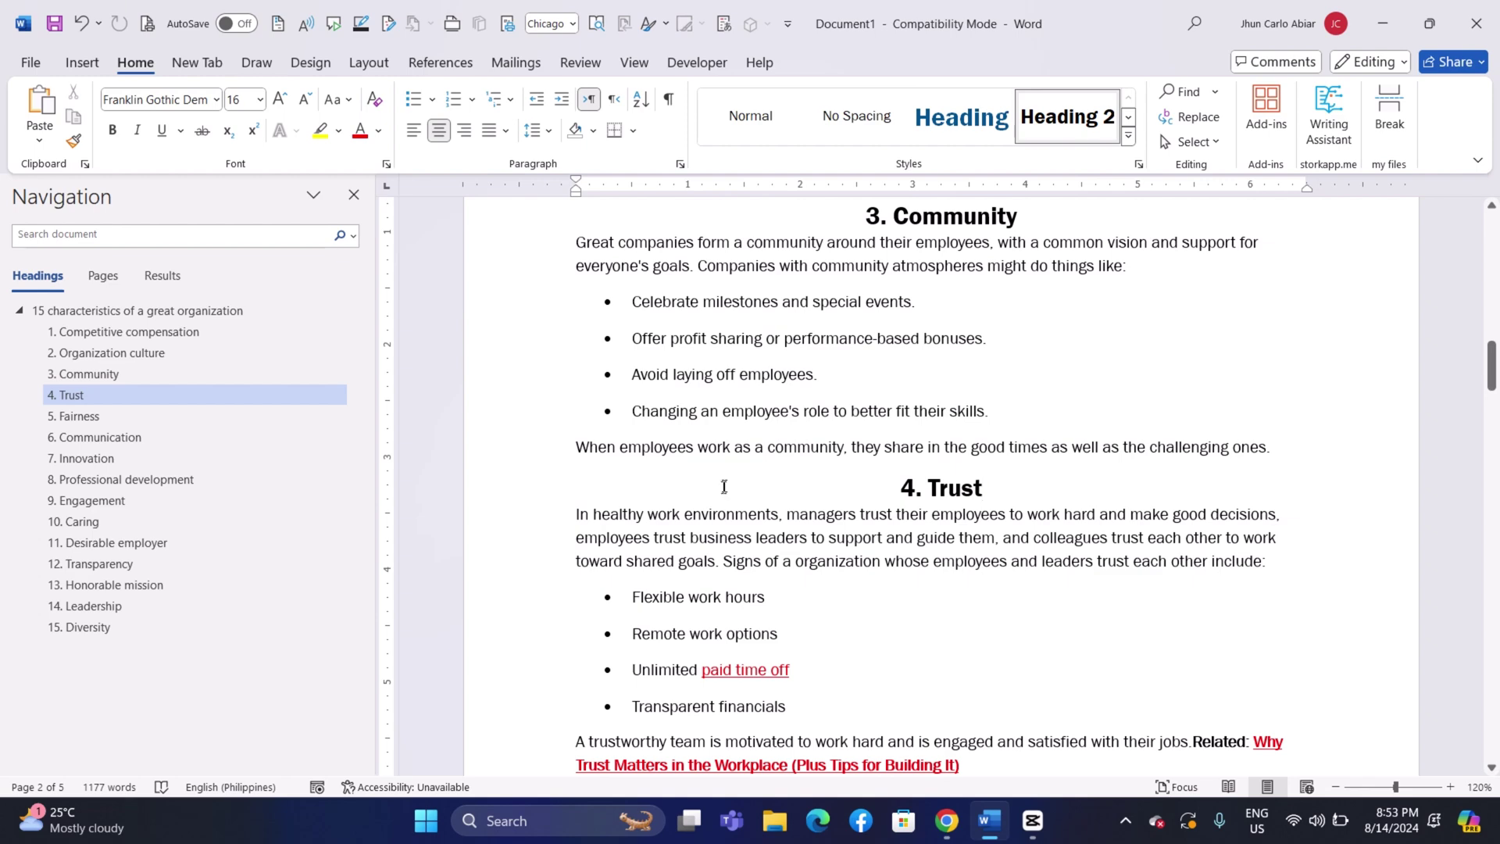
left_click(118, 584)
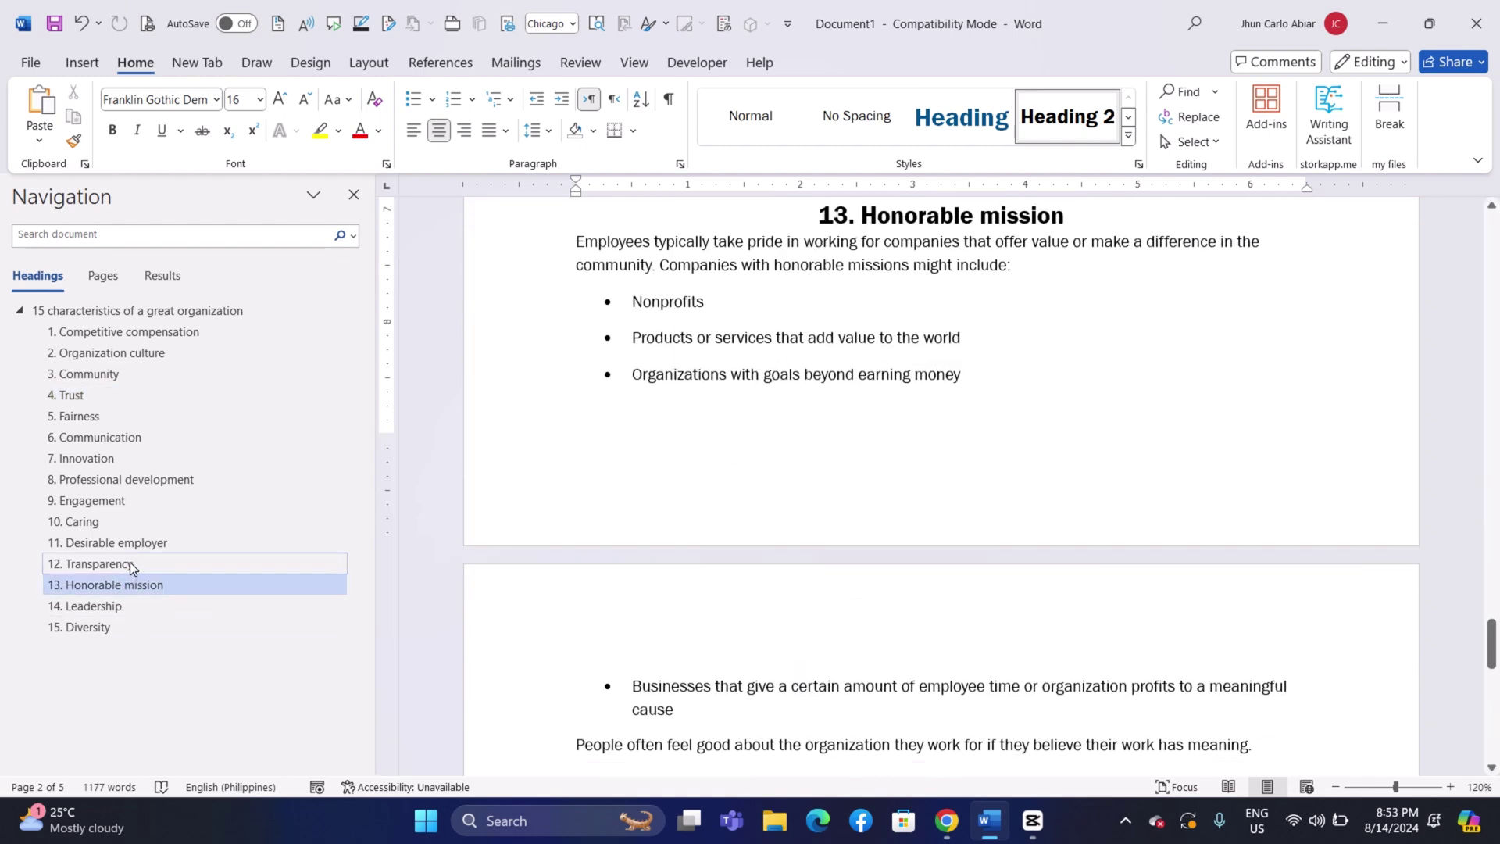
left_click(129, 563)
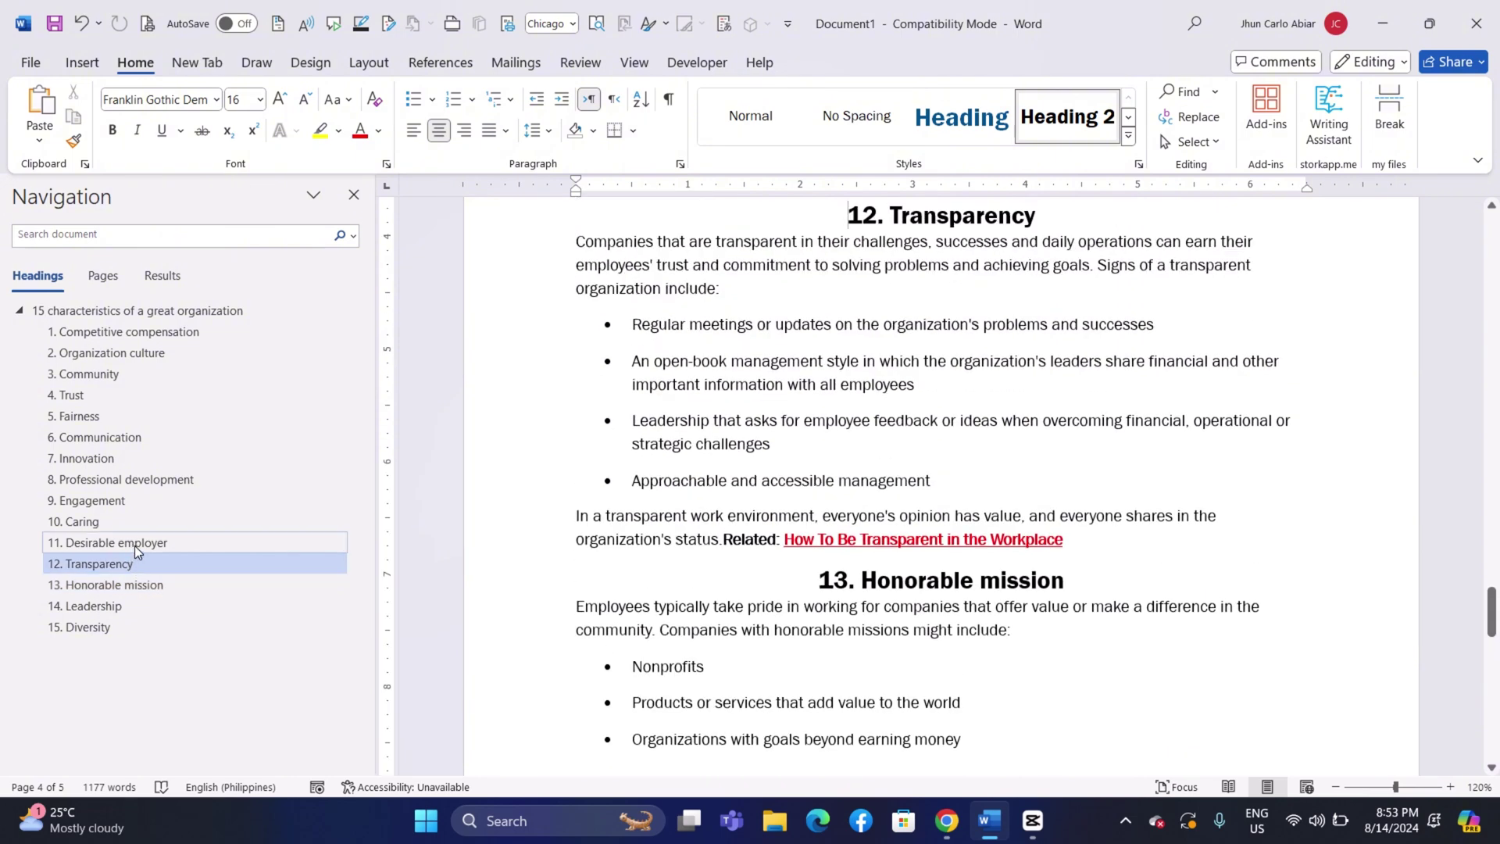
Step: Visit Desirable employer, Caring, Engagement, Professional development and Innovation, then return to the title
left_click(134, 545)
left_click(150, 521)
left_click(125, 500)
left_click(155, 482)
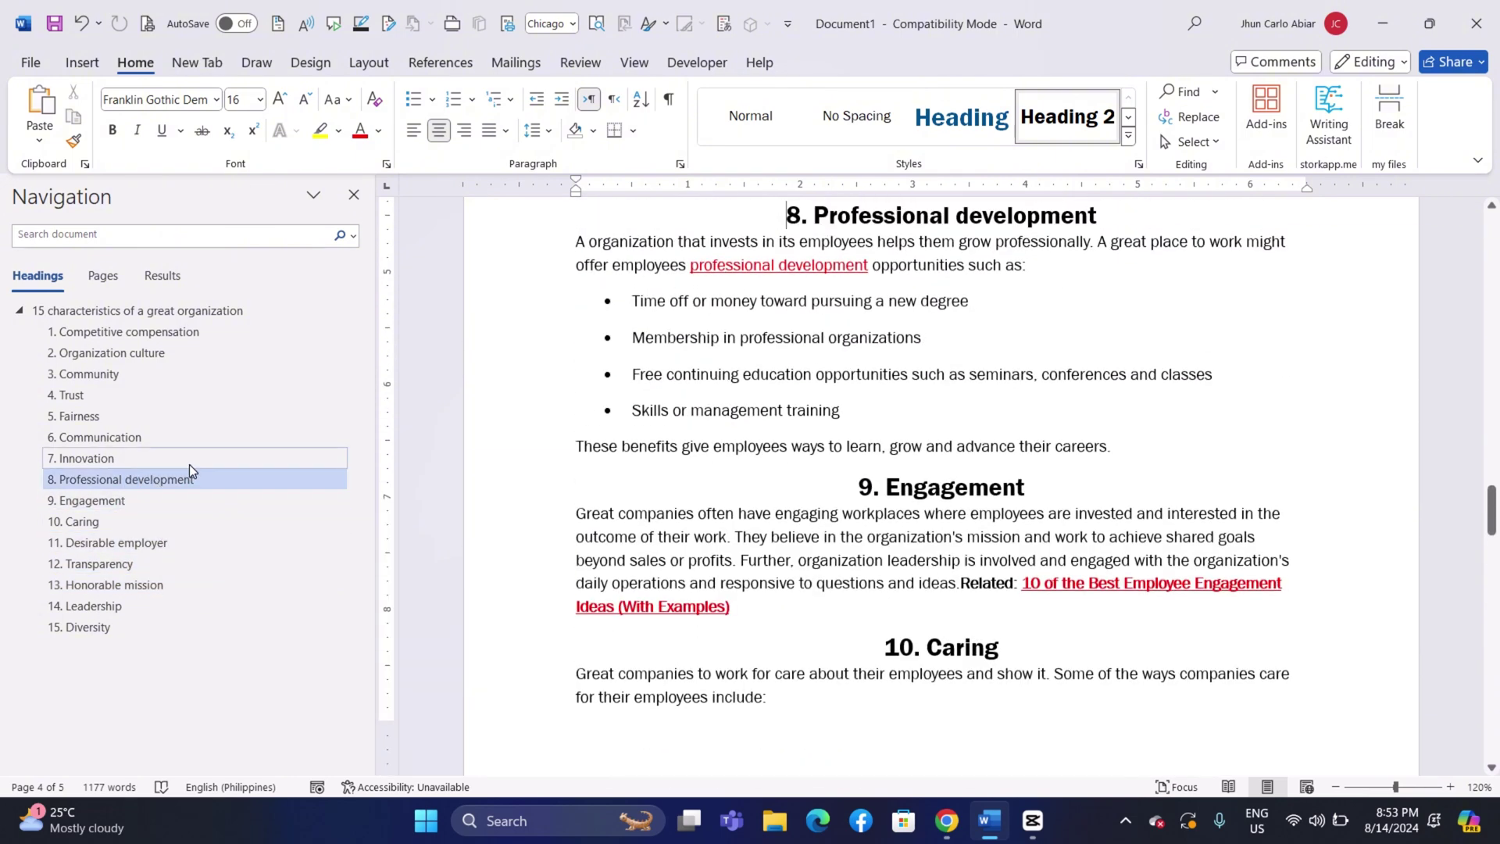
left_click(186, 458)
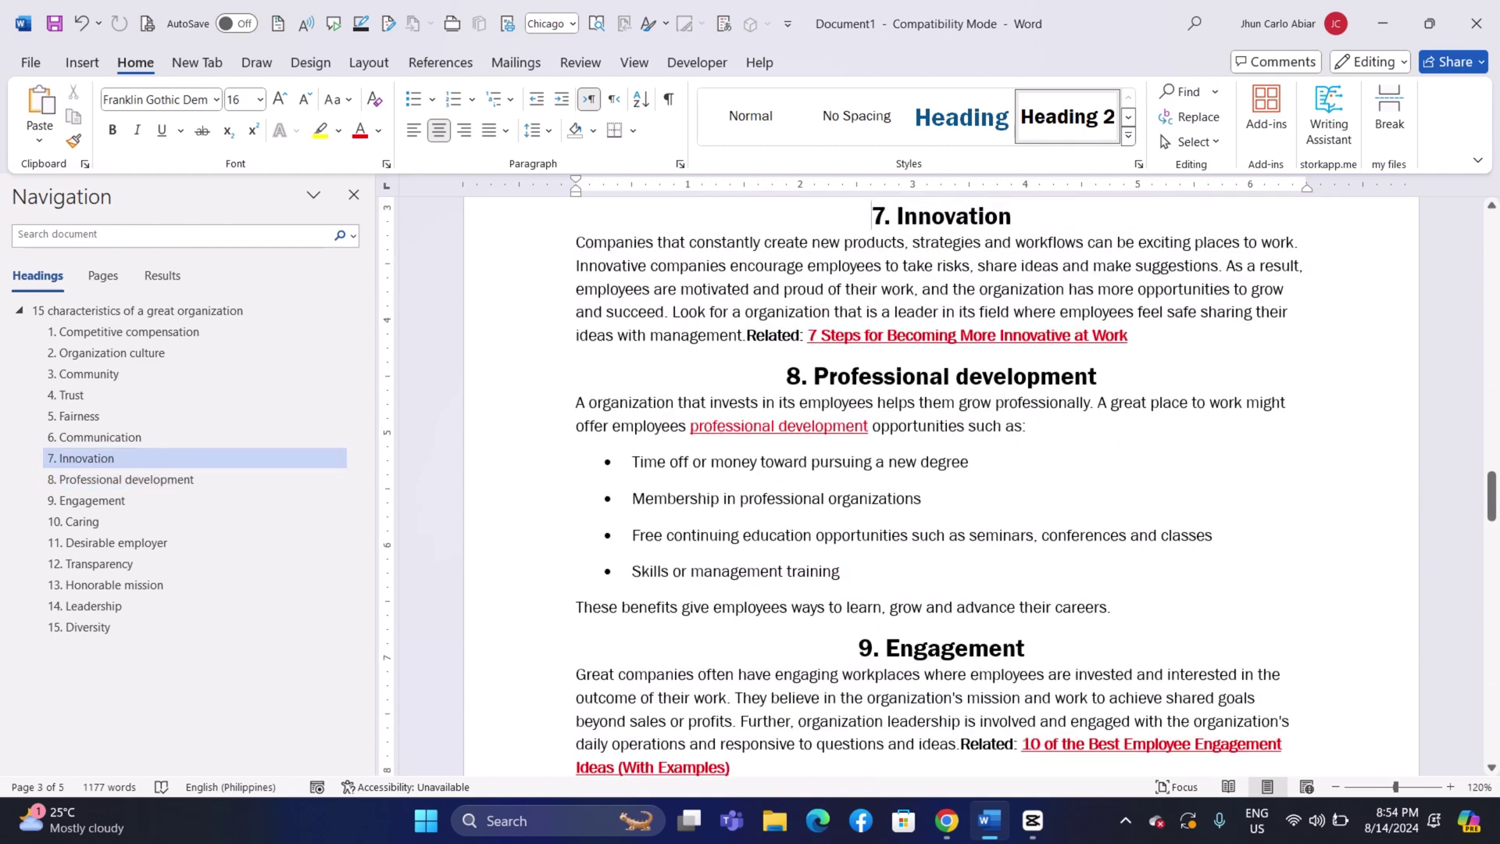
left_click(80, 310)
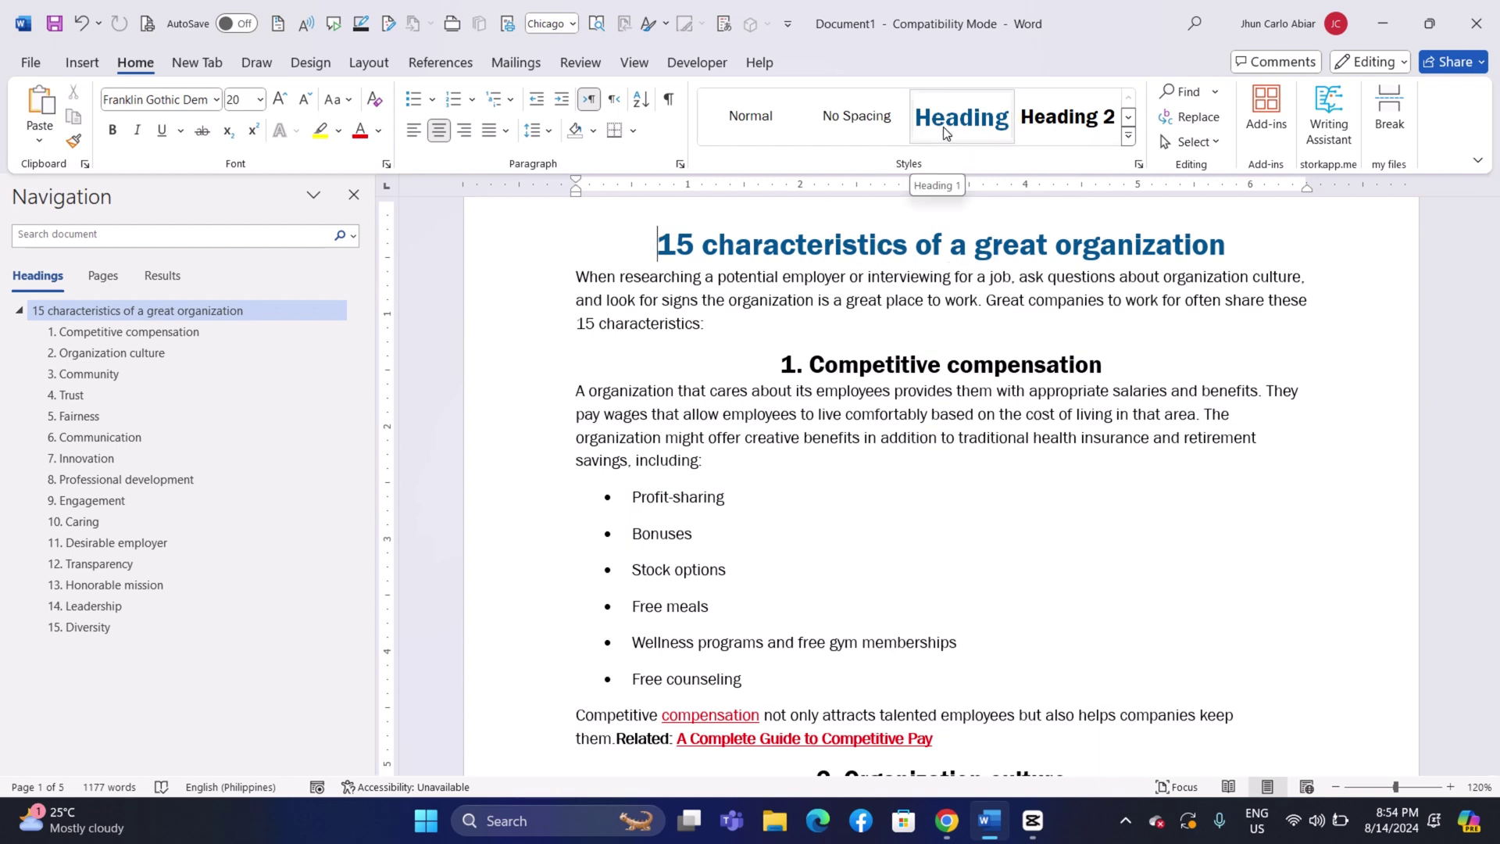
left_click(1045, 132)
left_click(978, 134)
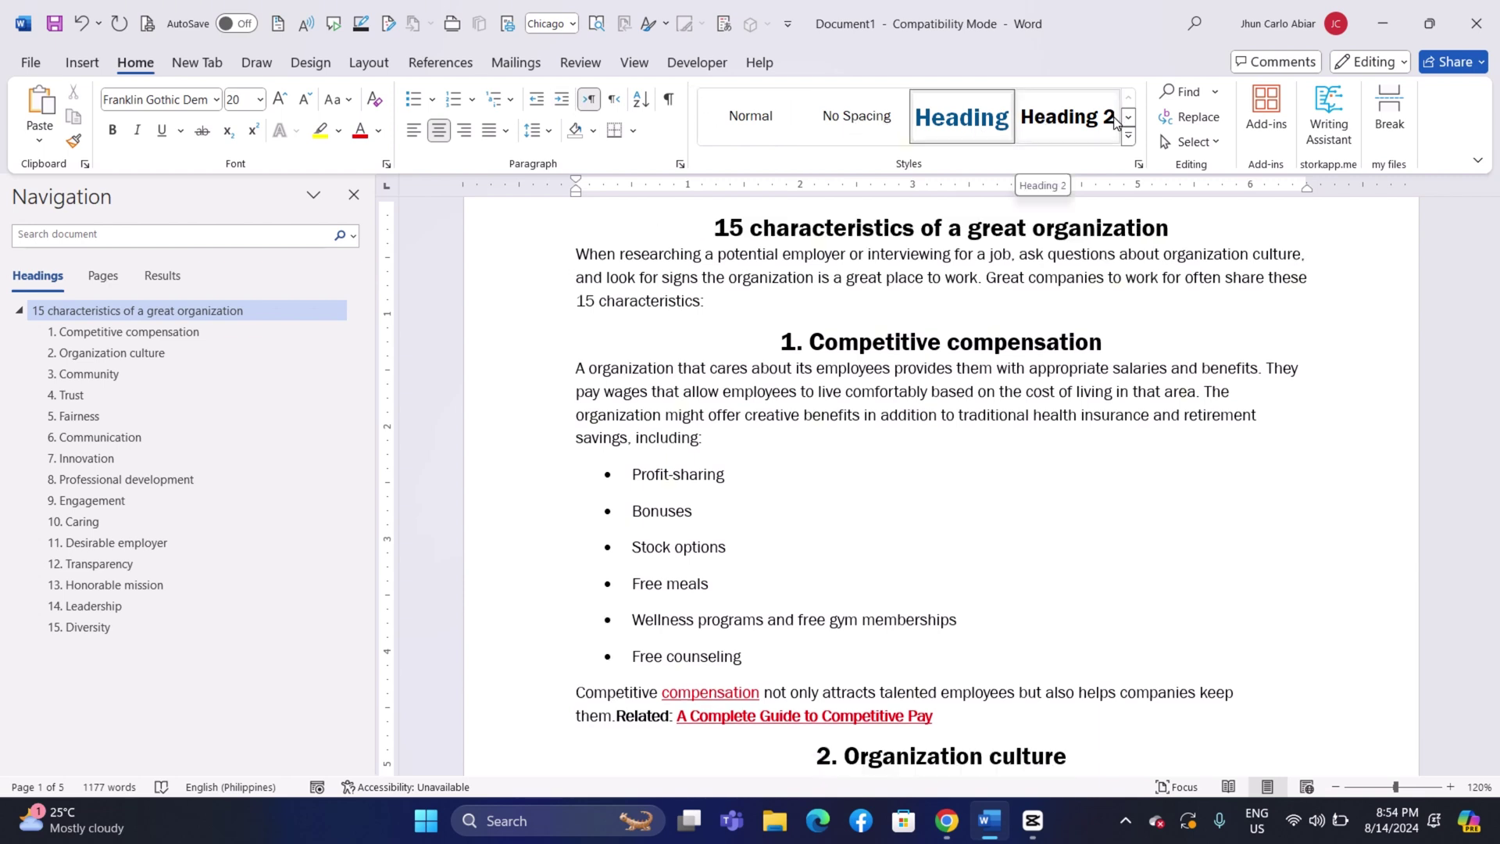
left_click(72, 245)
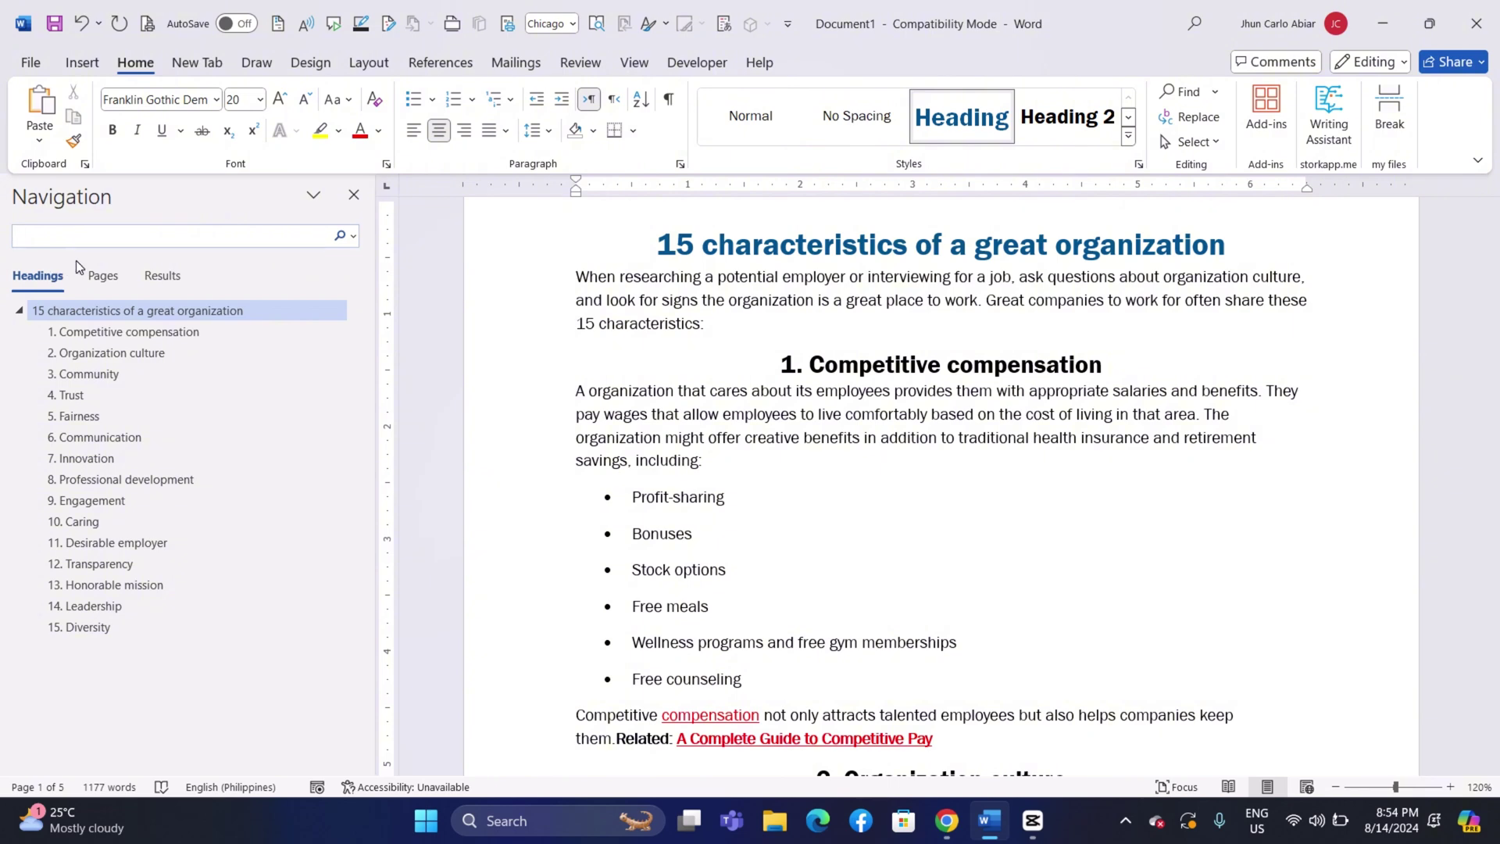
Step: Search the document for 'potential', correcting a mistyped entry
type("potential")
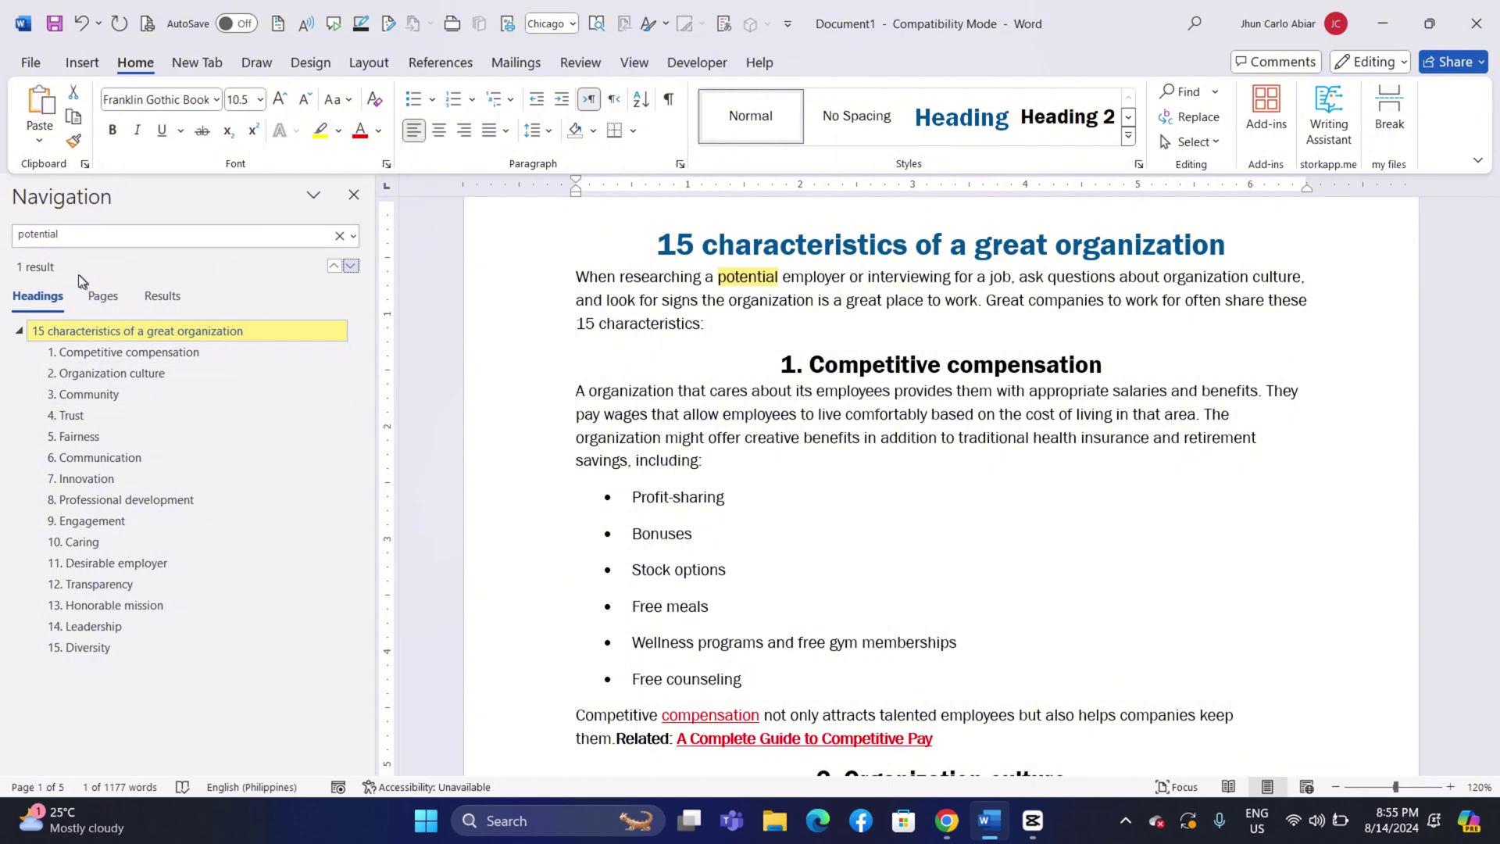
Step: Clear the 'potential' search and turn off the Navigation Pane from the View tab
left_click(339, 235)
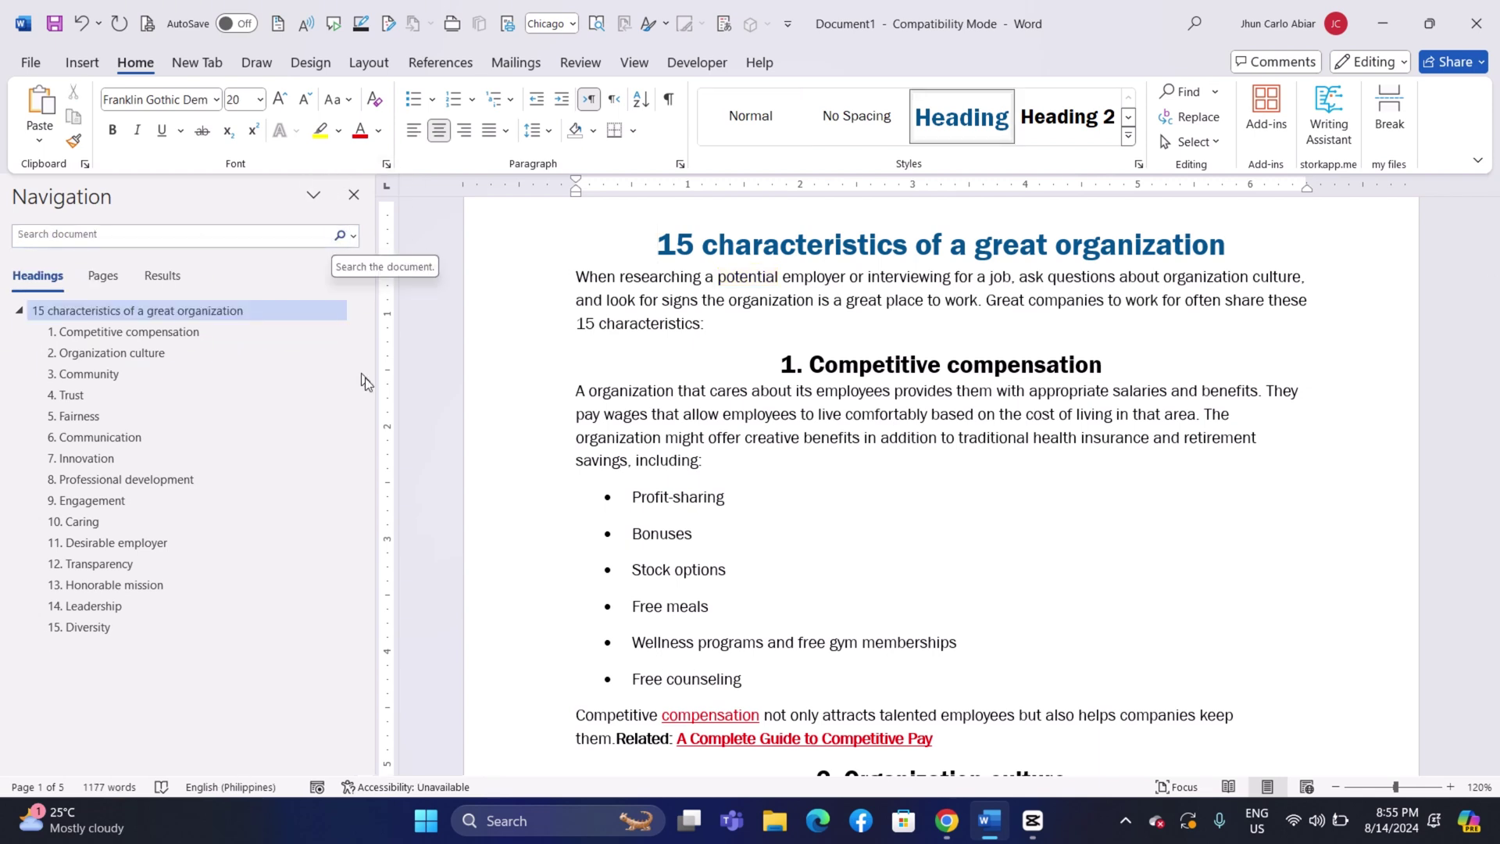
left_click(630, 69)
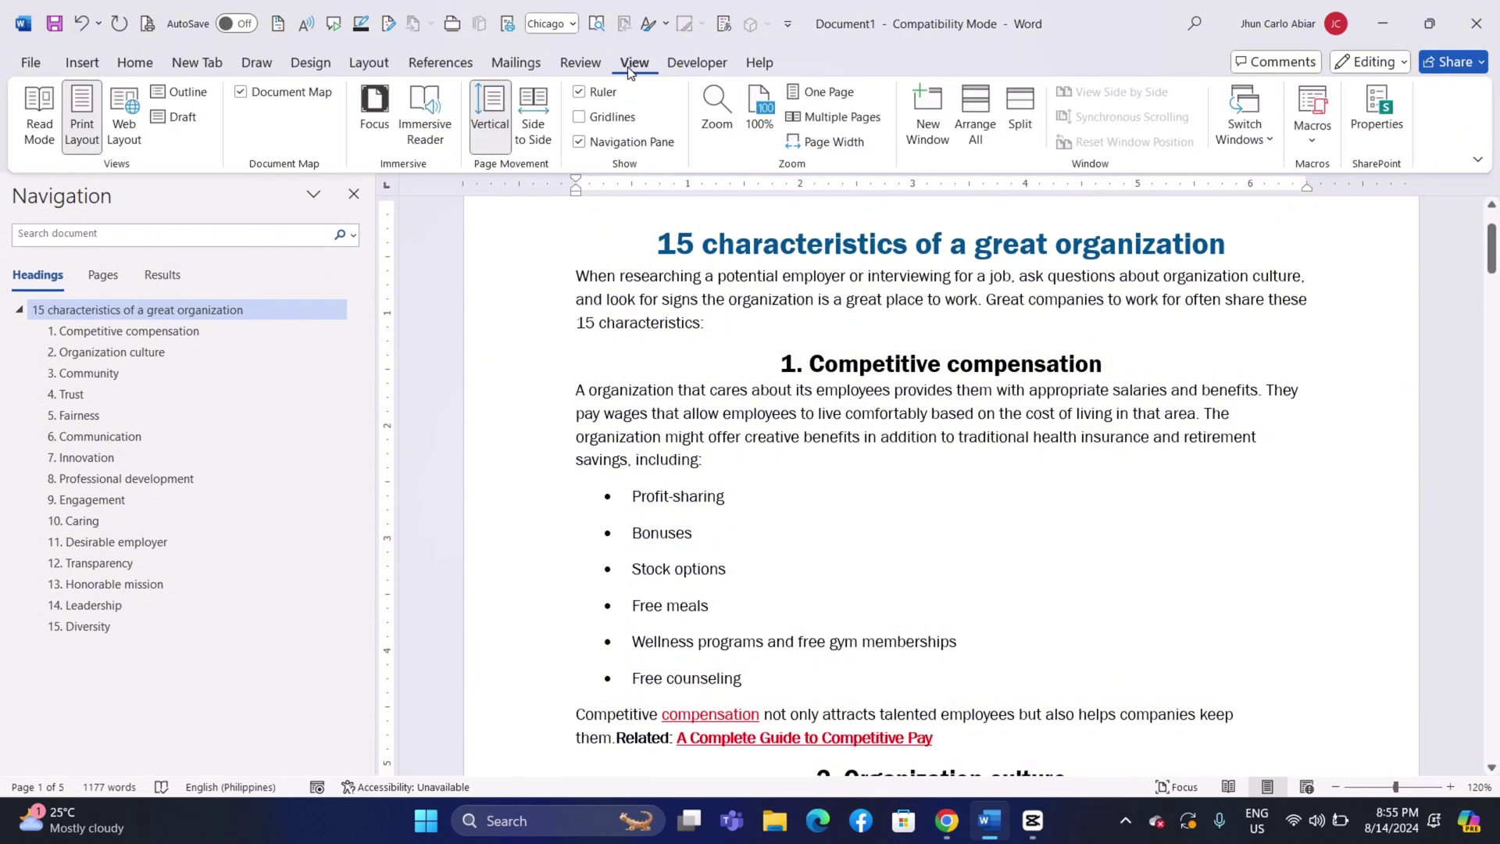
left_click(579, 143)
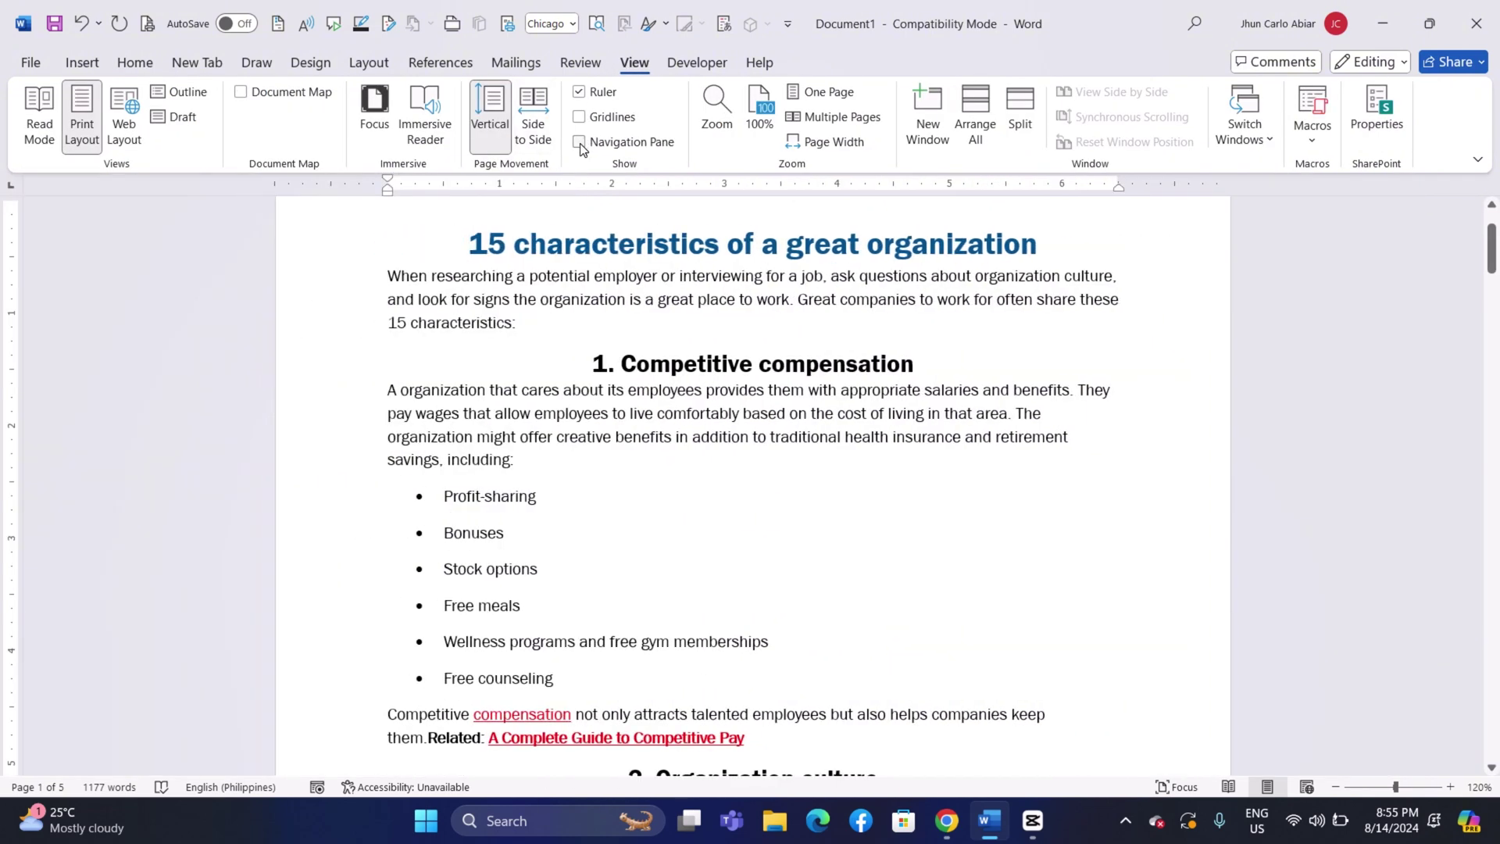